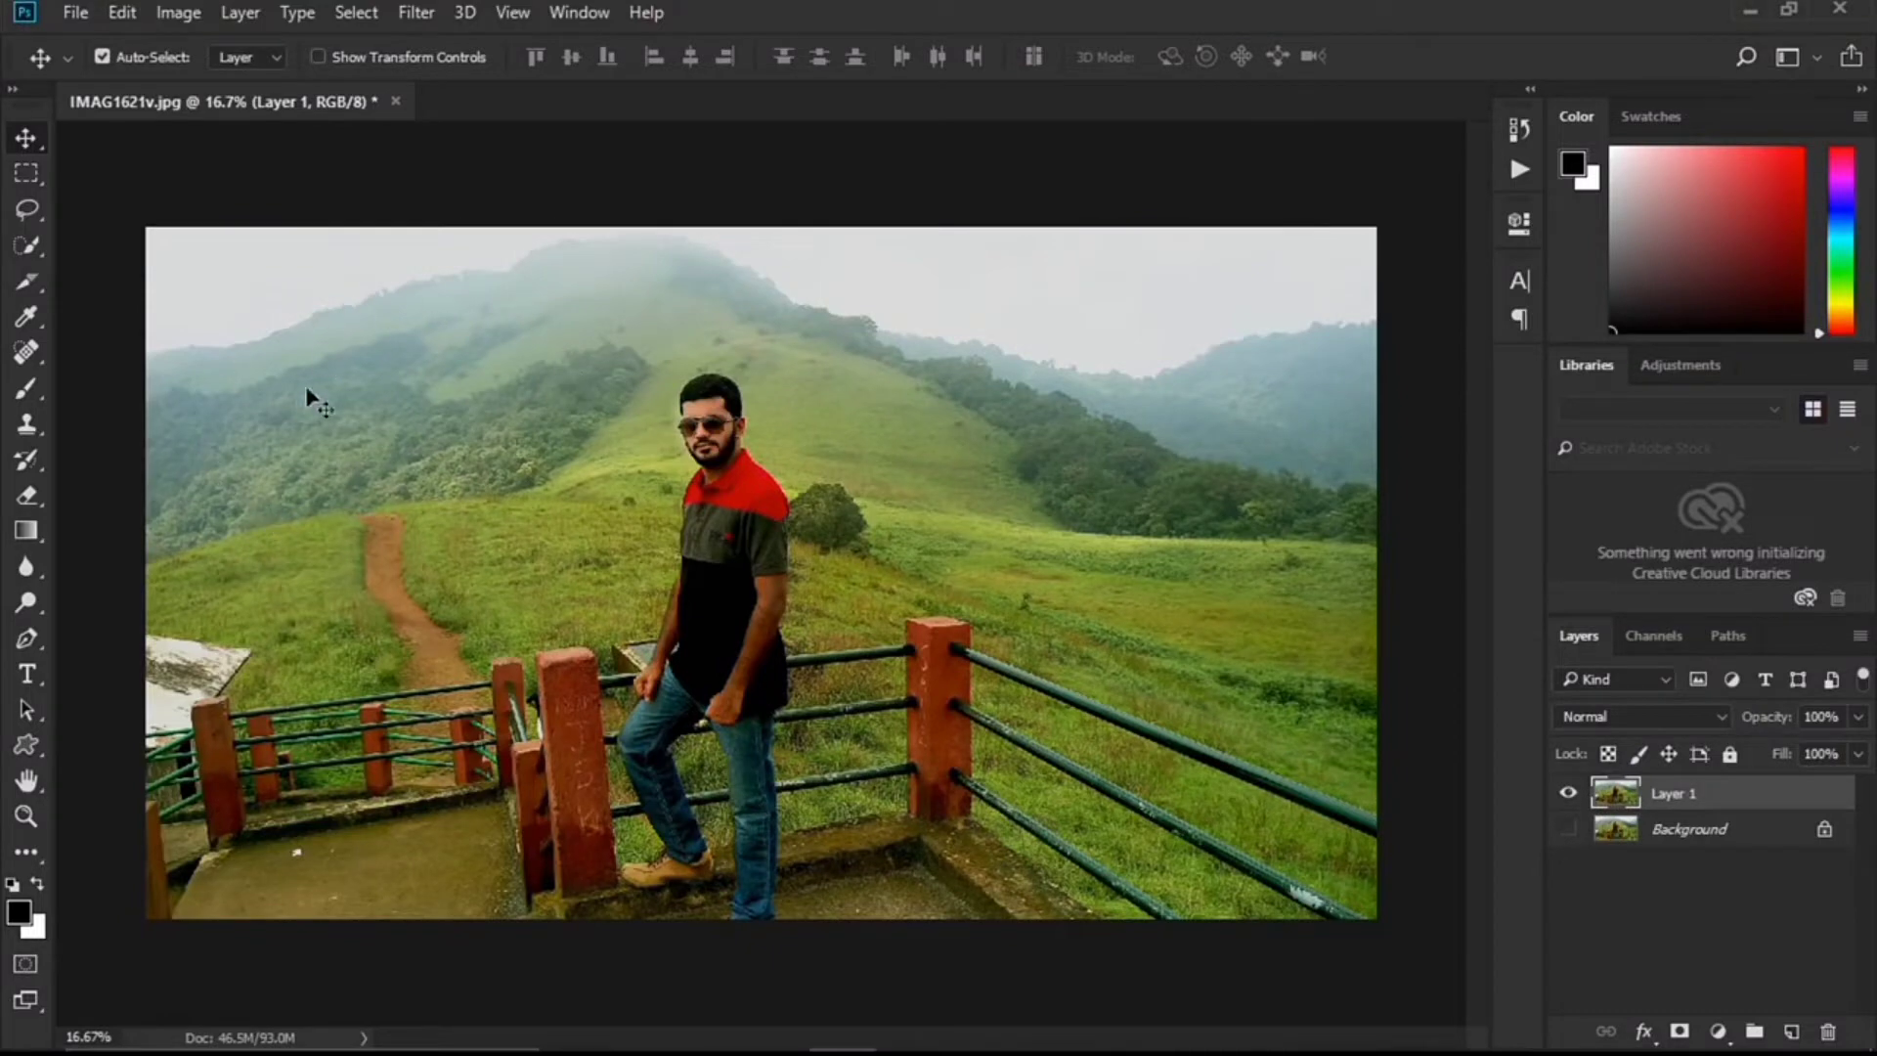
# Open the Fog Effect PSD file from the fog eff folder.
pyautogui.click(78, 13)
pyautogui.click(125, 68)
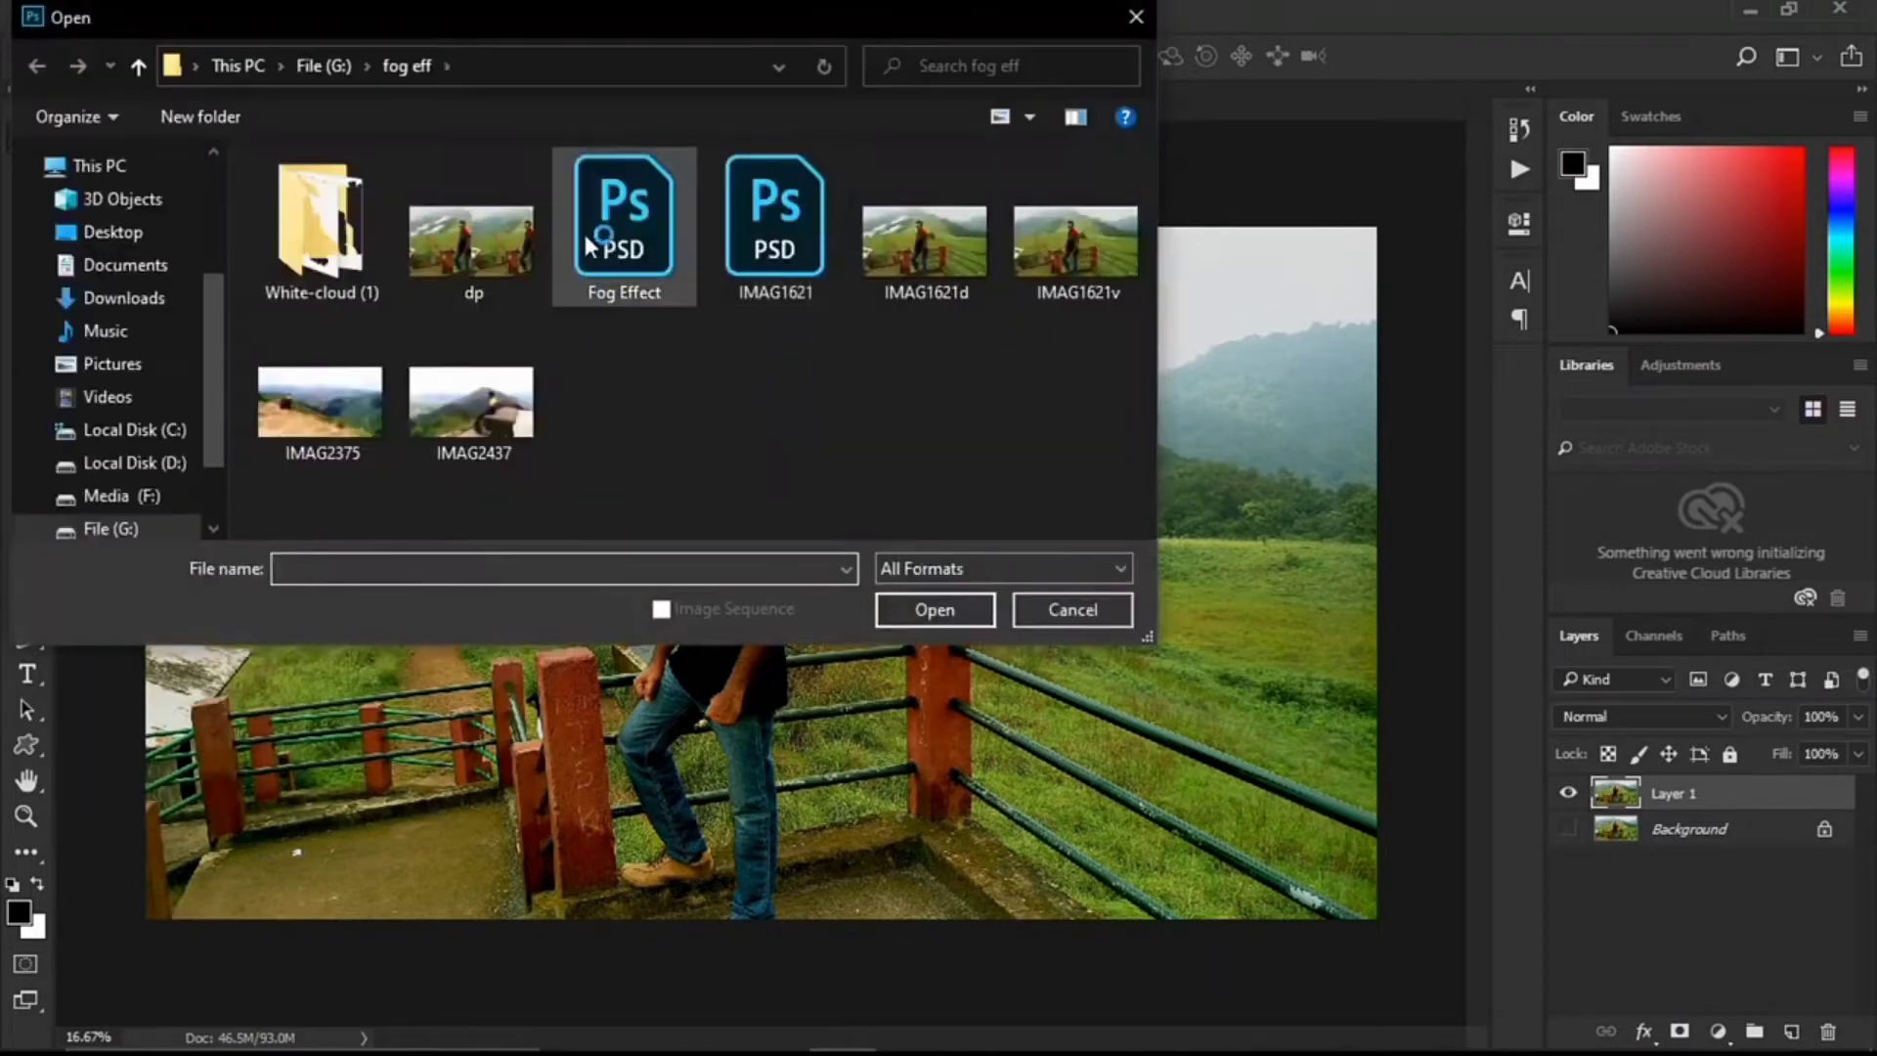
pyautogui.click(626, 184)
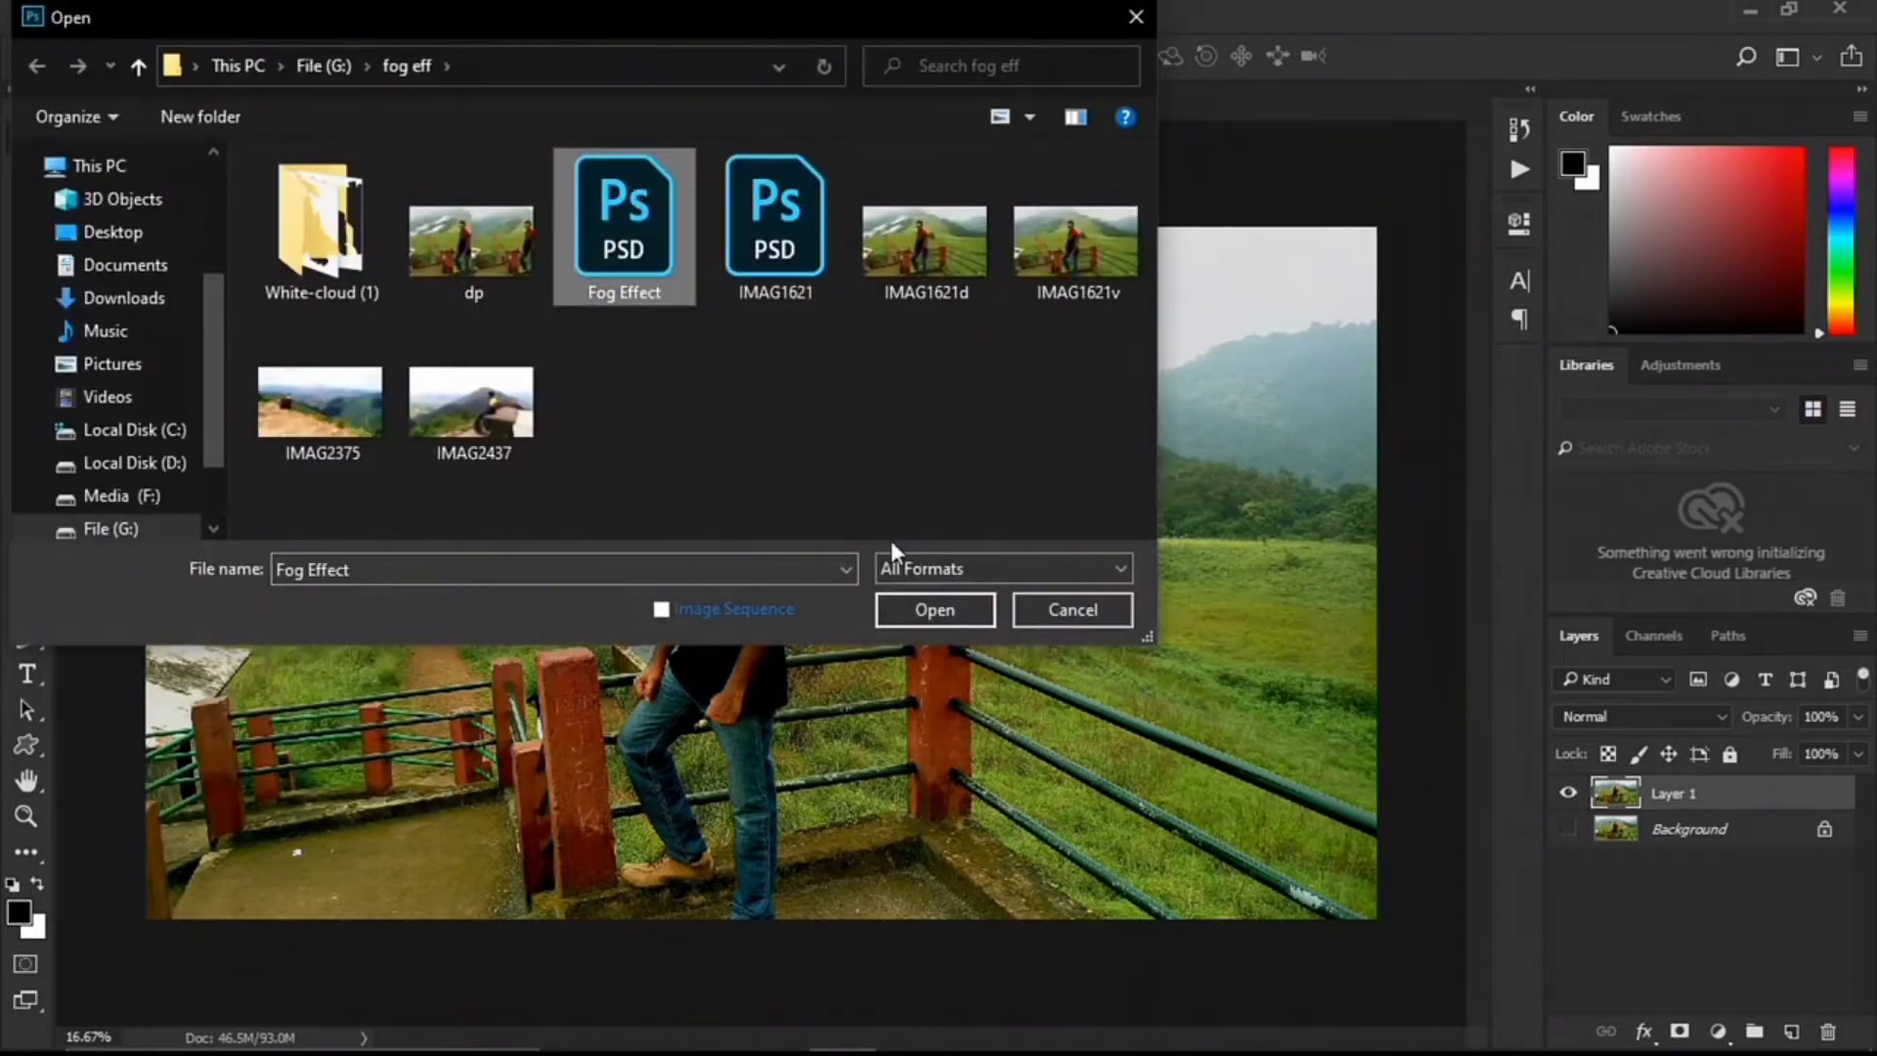
pyautogui.click(934, 610)
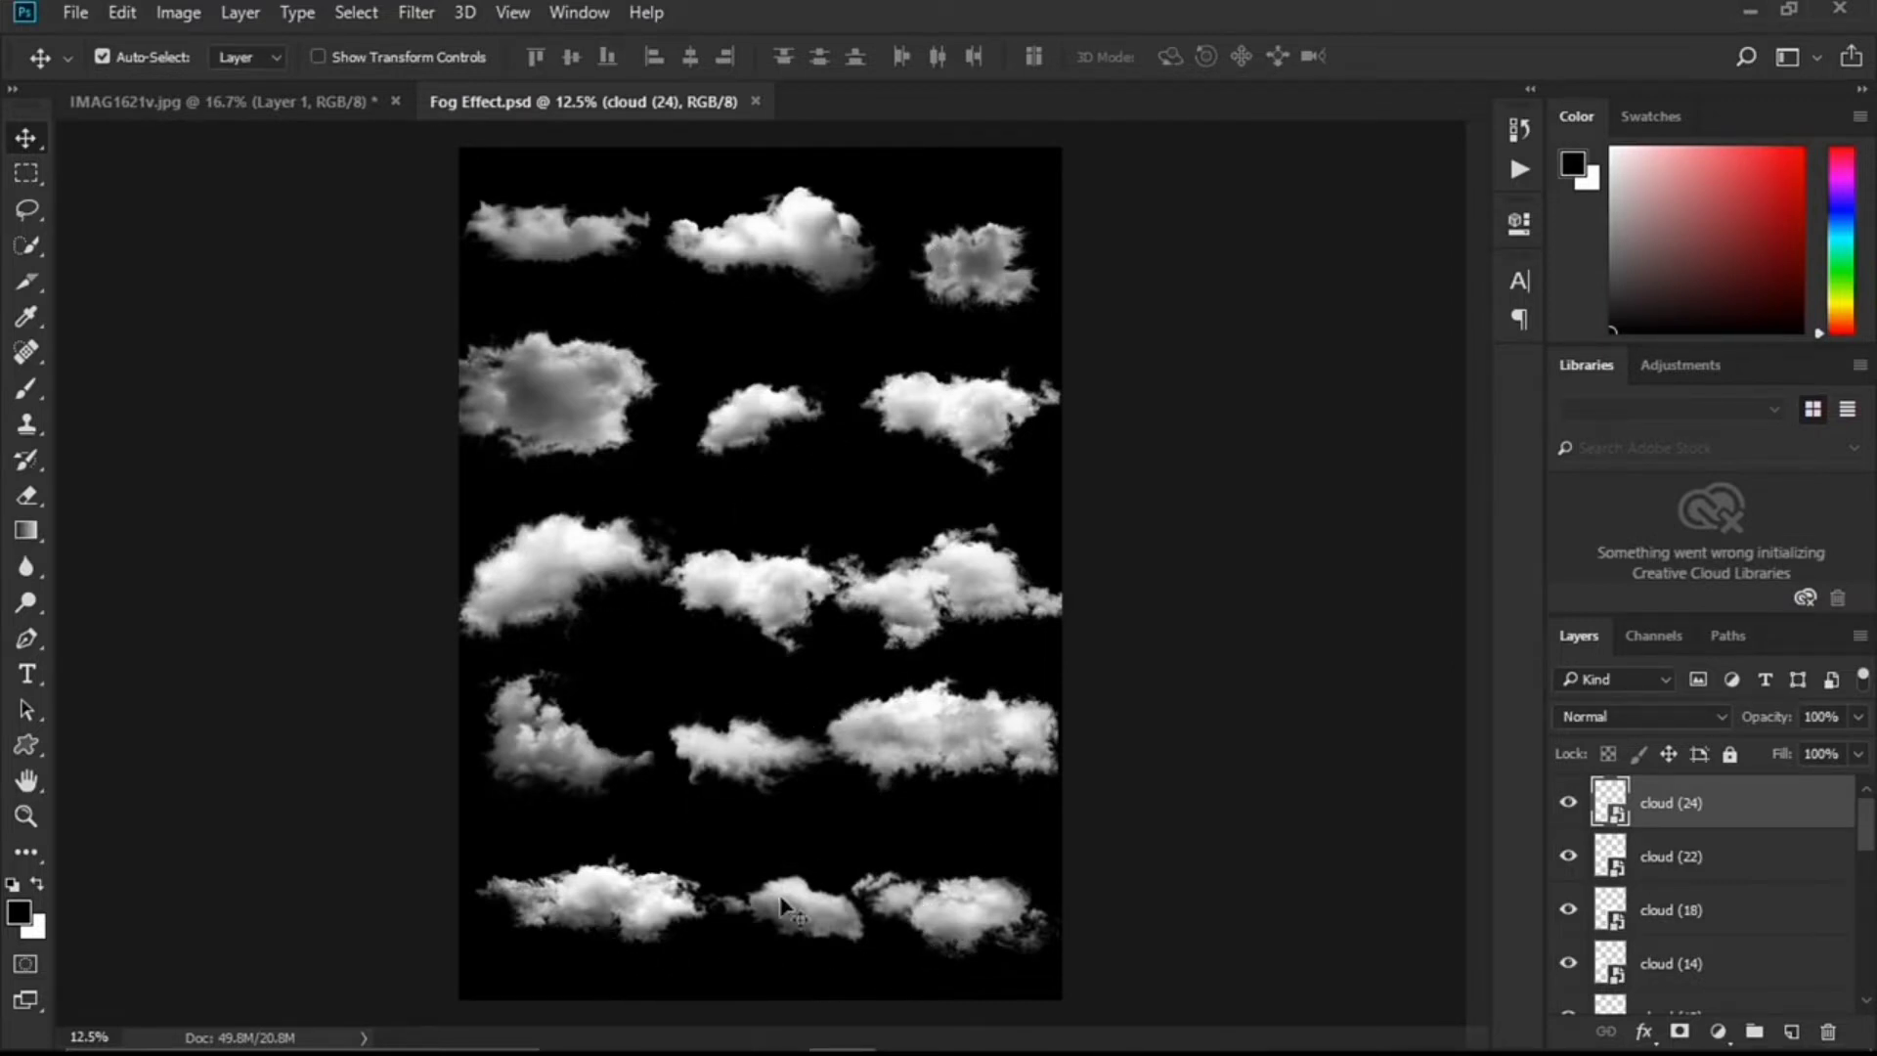
# Copy the bottom-right cloud into IMAG1621v.jpg on the hillside beside the man, scaled to 101.09% by 83.05% and rotated -23.45°.
pyautogui.moveTo(954, 915); pyautogui.dragTo(516, 397)
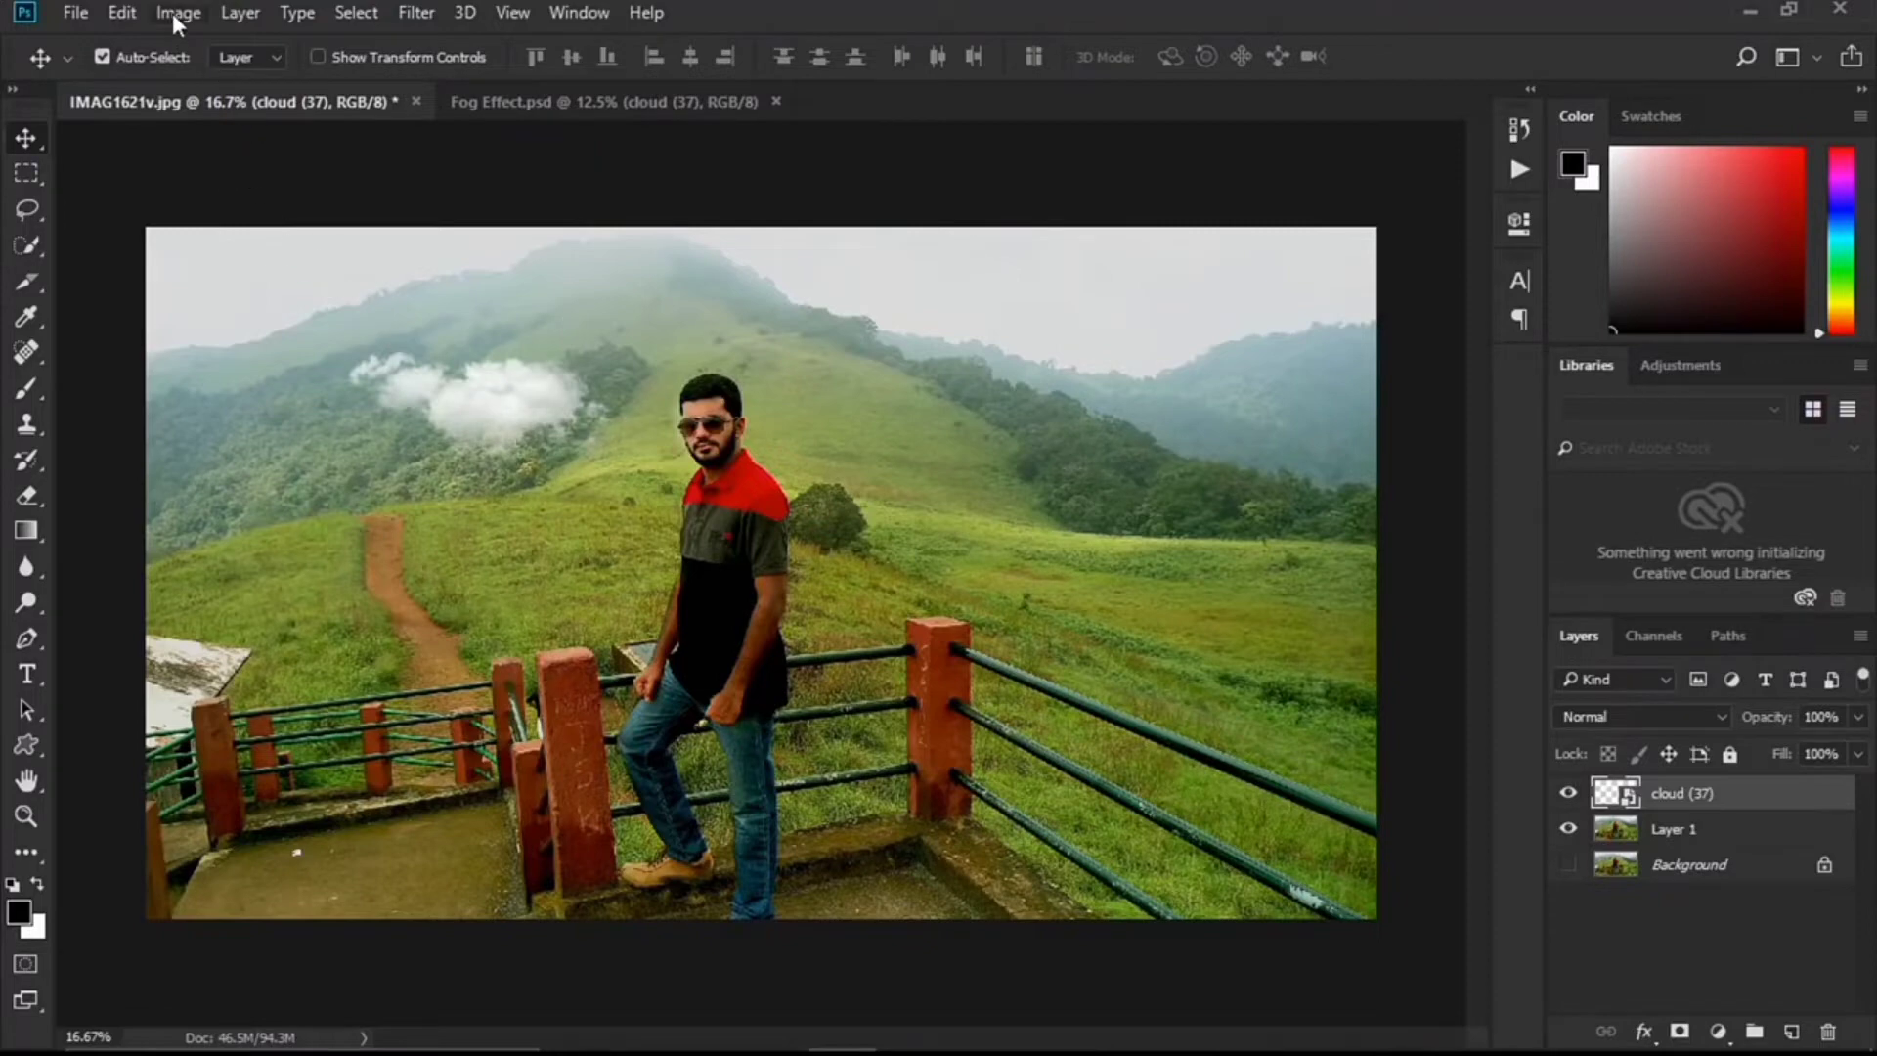
pyautogui.click(129, 12)
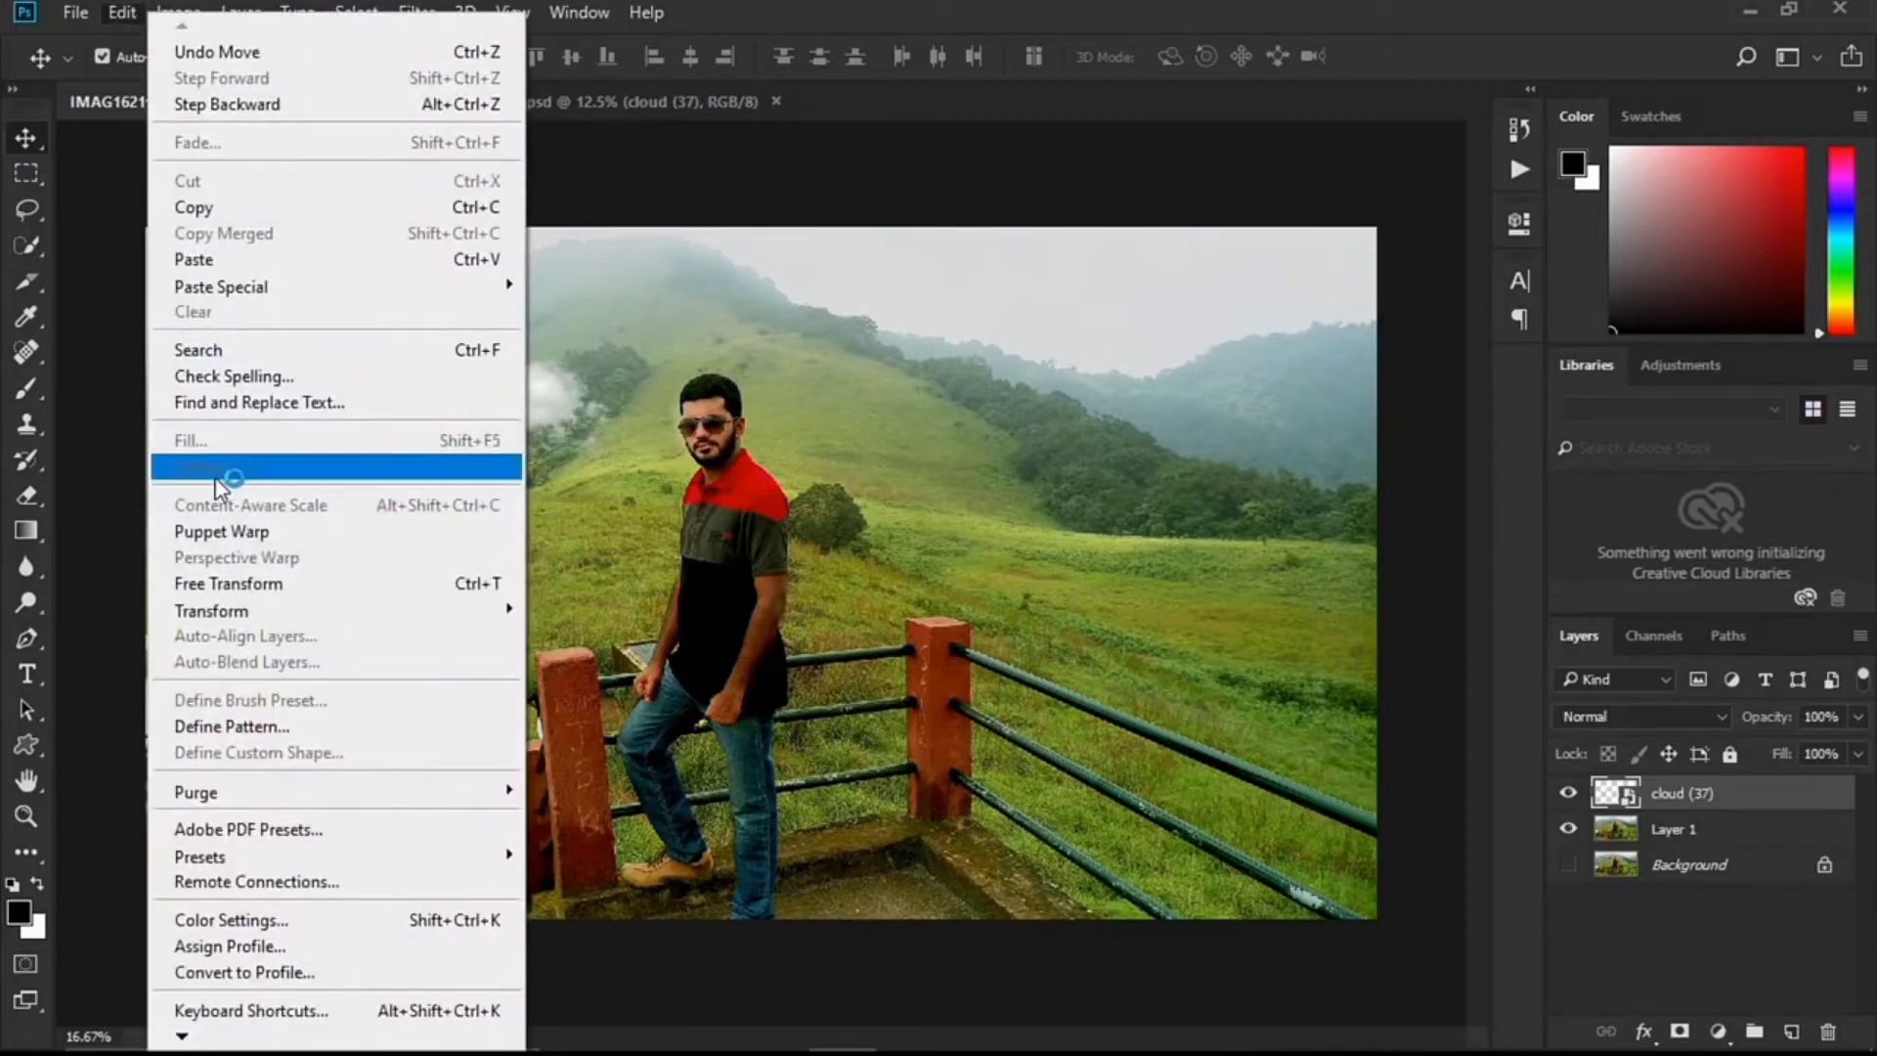
pyautogui.click(281, 590)
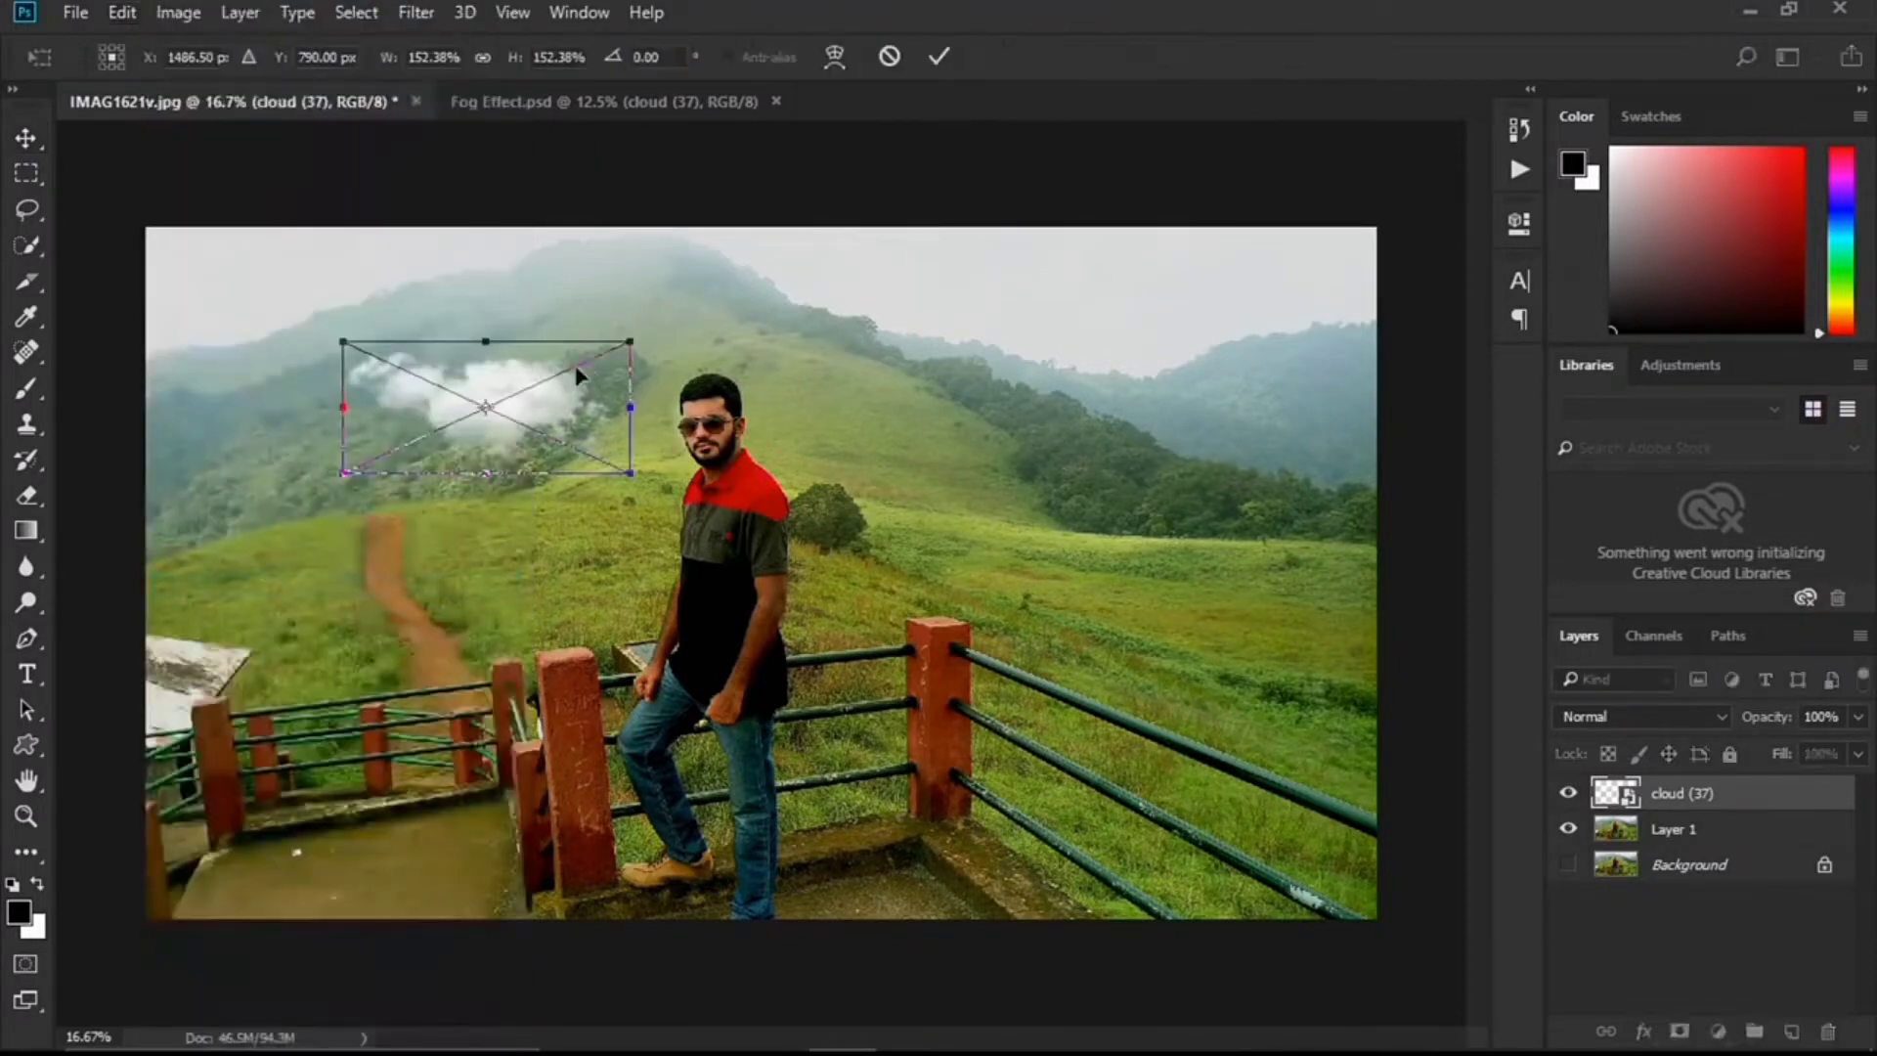
pyautogui.moveTo(650, 326); pyautogui.dragTo(594, 368)
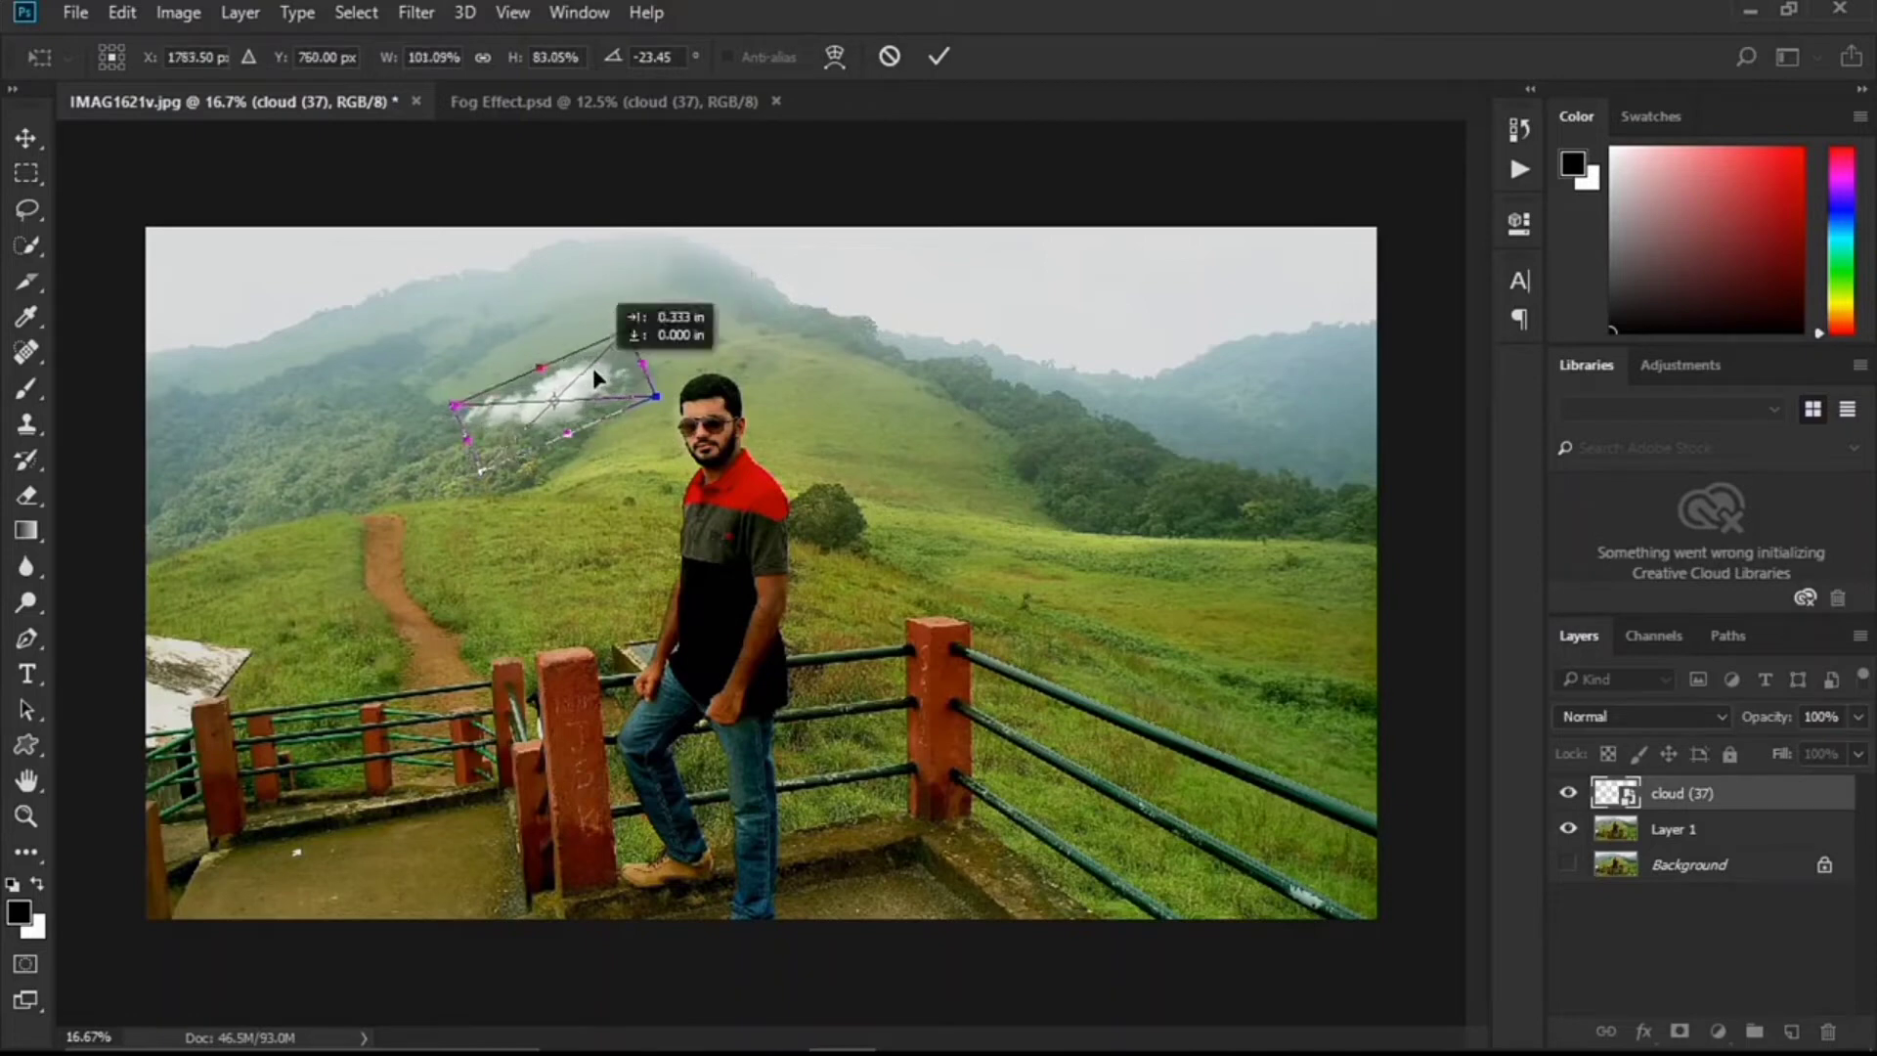
pyautogui.press('Return')
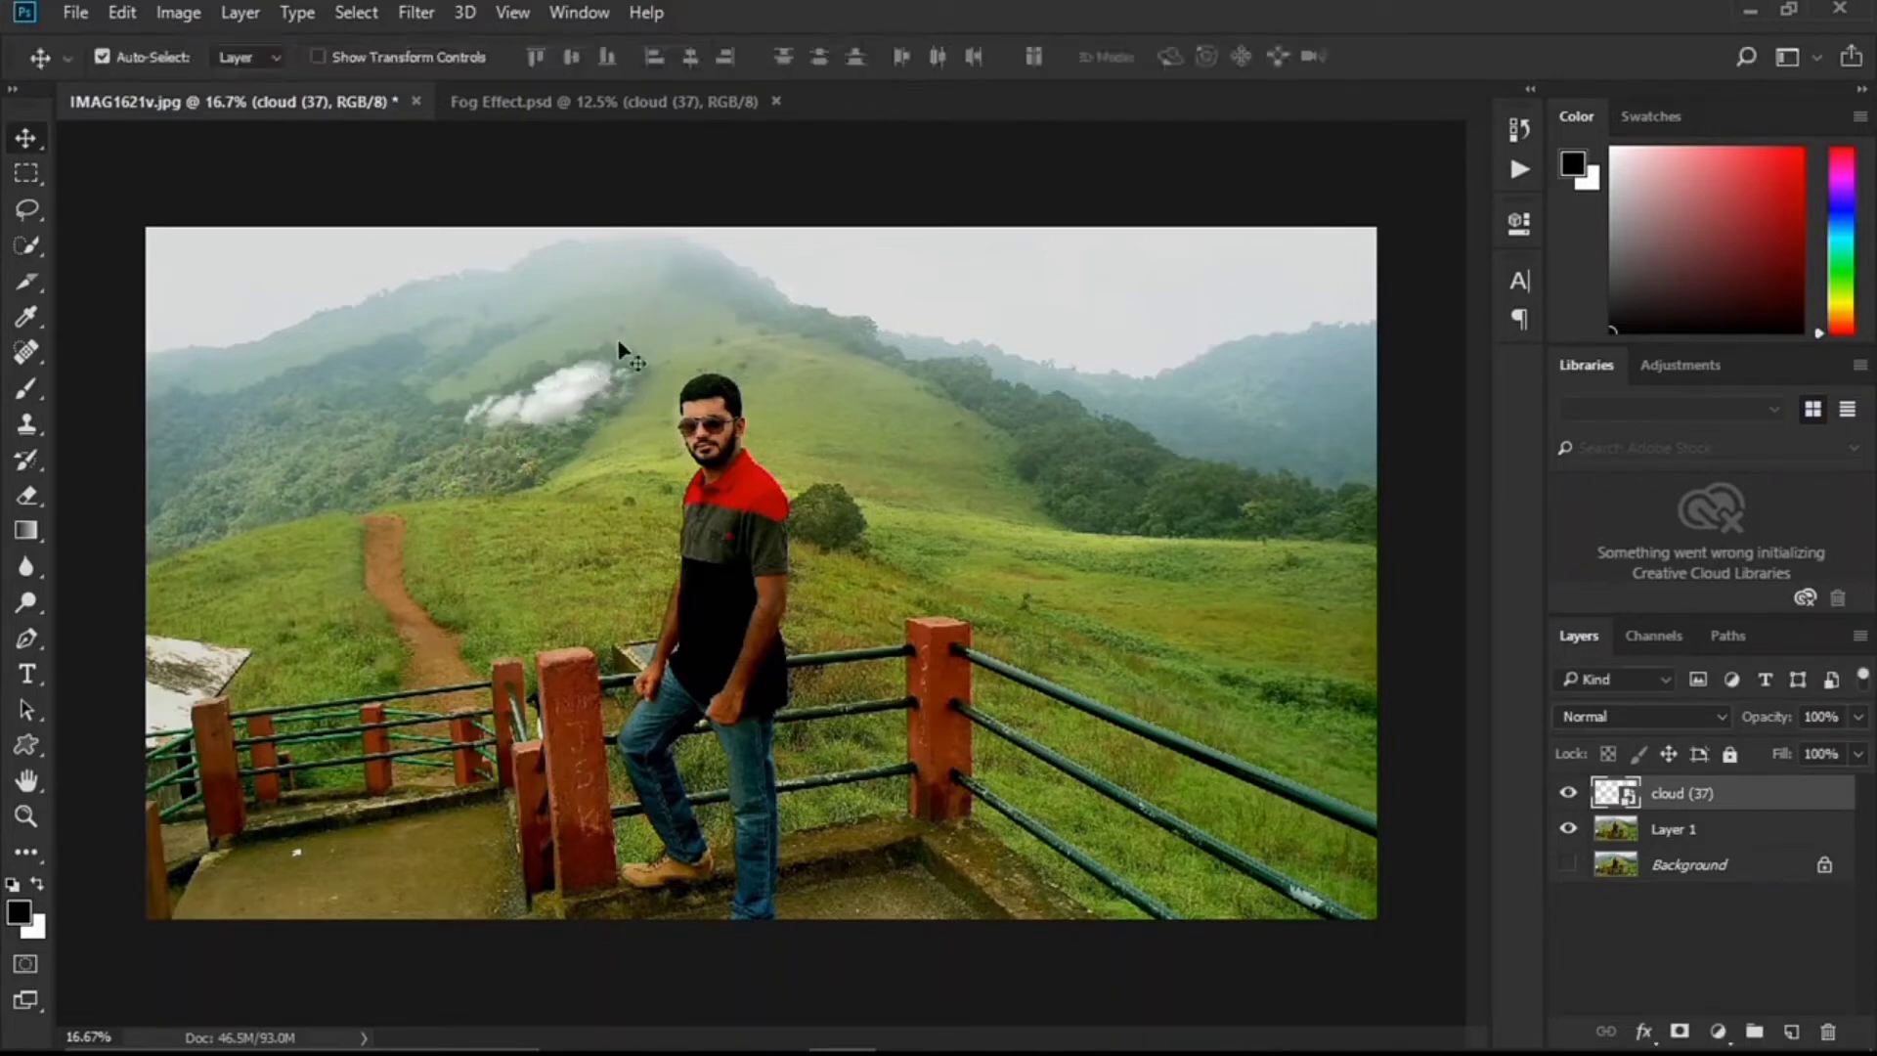
# Set the cloud (37) layer's opacity to 95% and its fill to 91%.
pyautogui.click(652, 329)
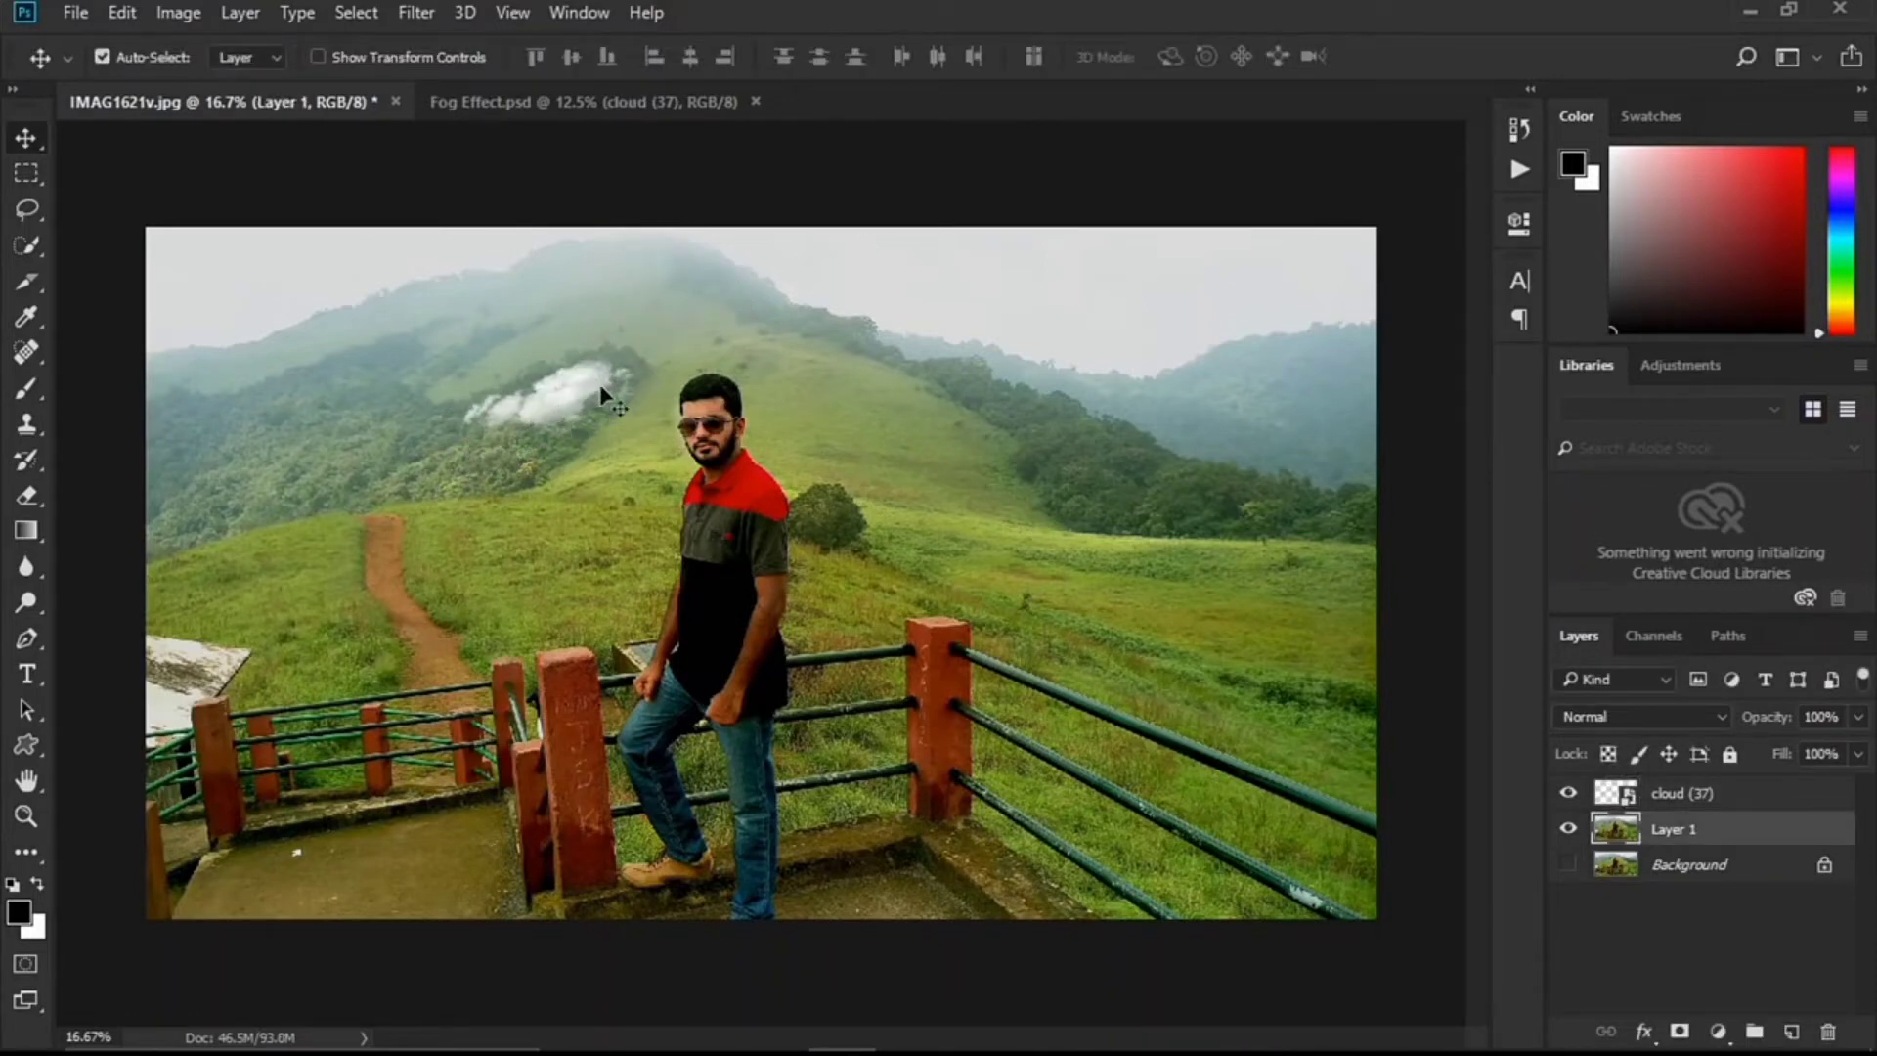
pyautogui.click(577, 396)
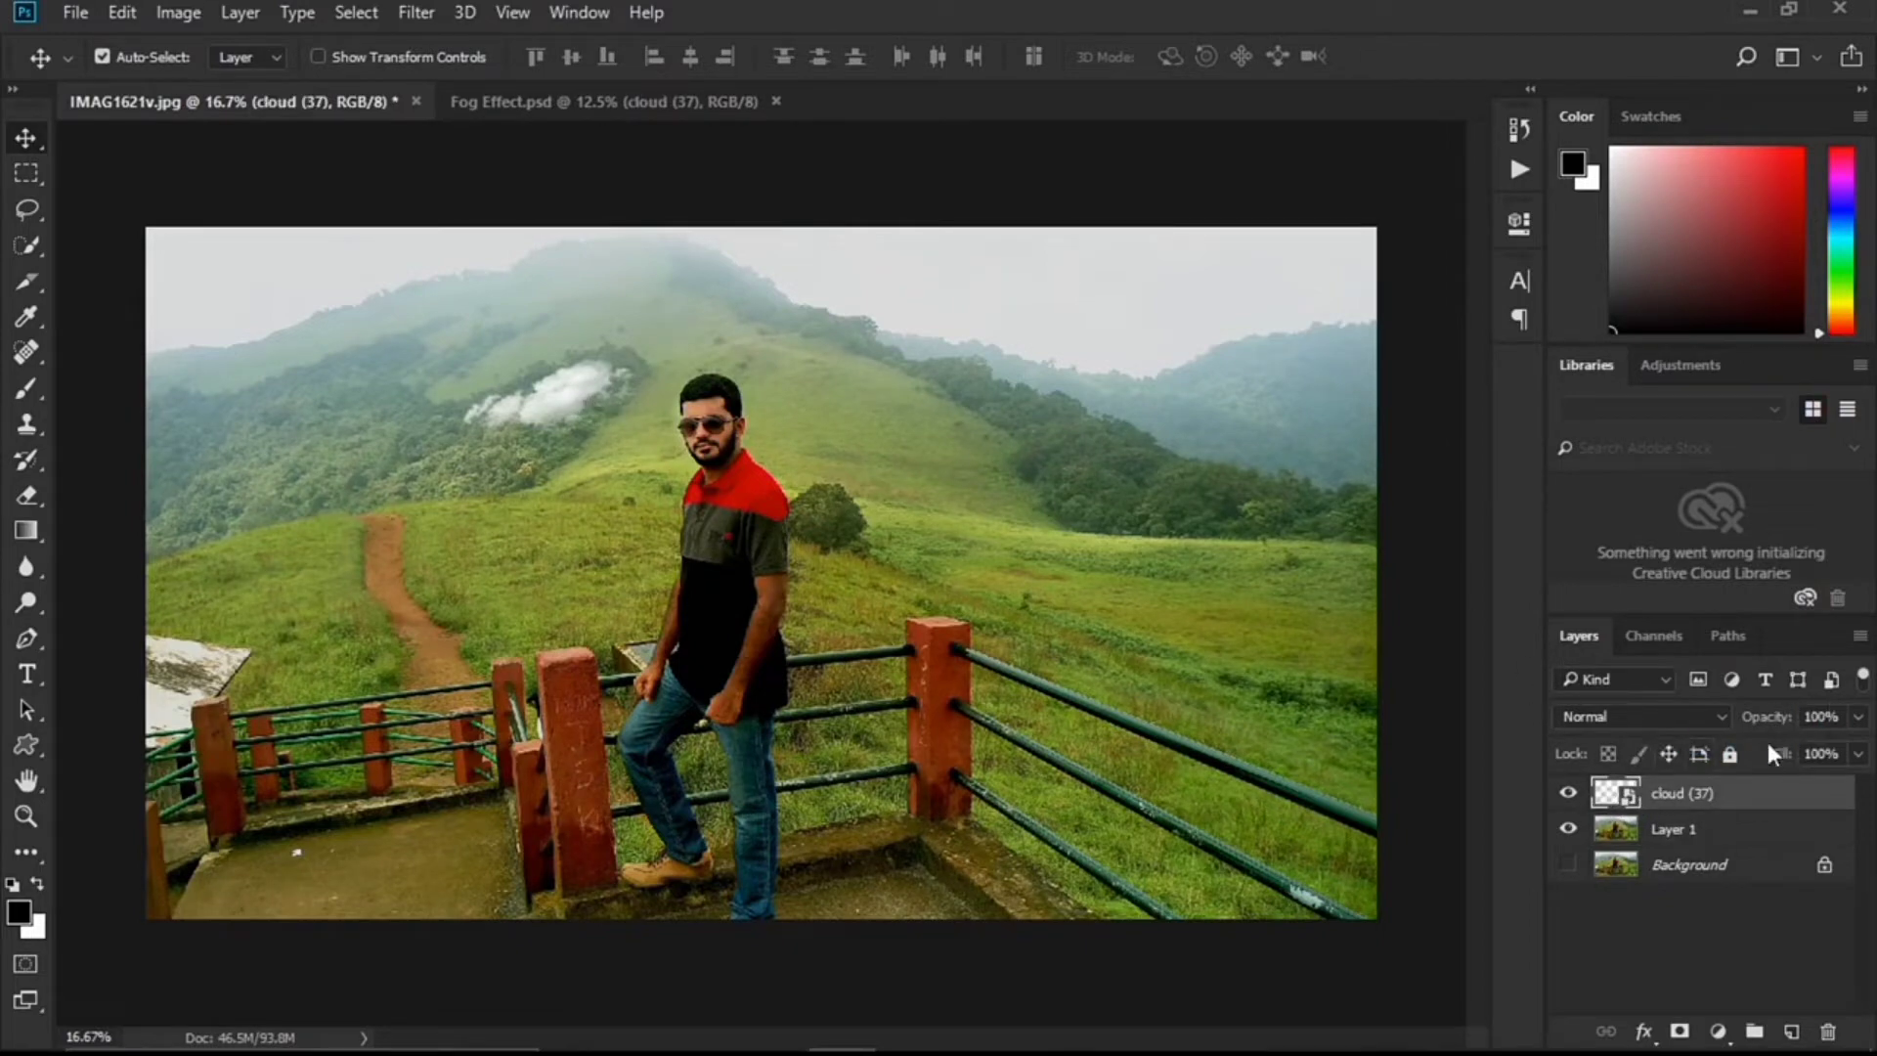
pyautogui.click(1862, 722)
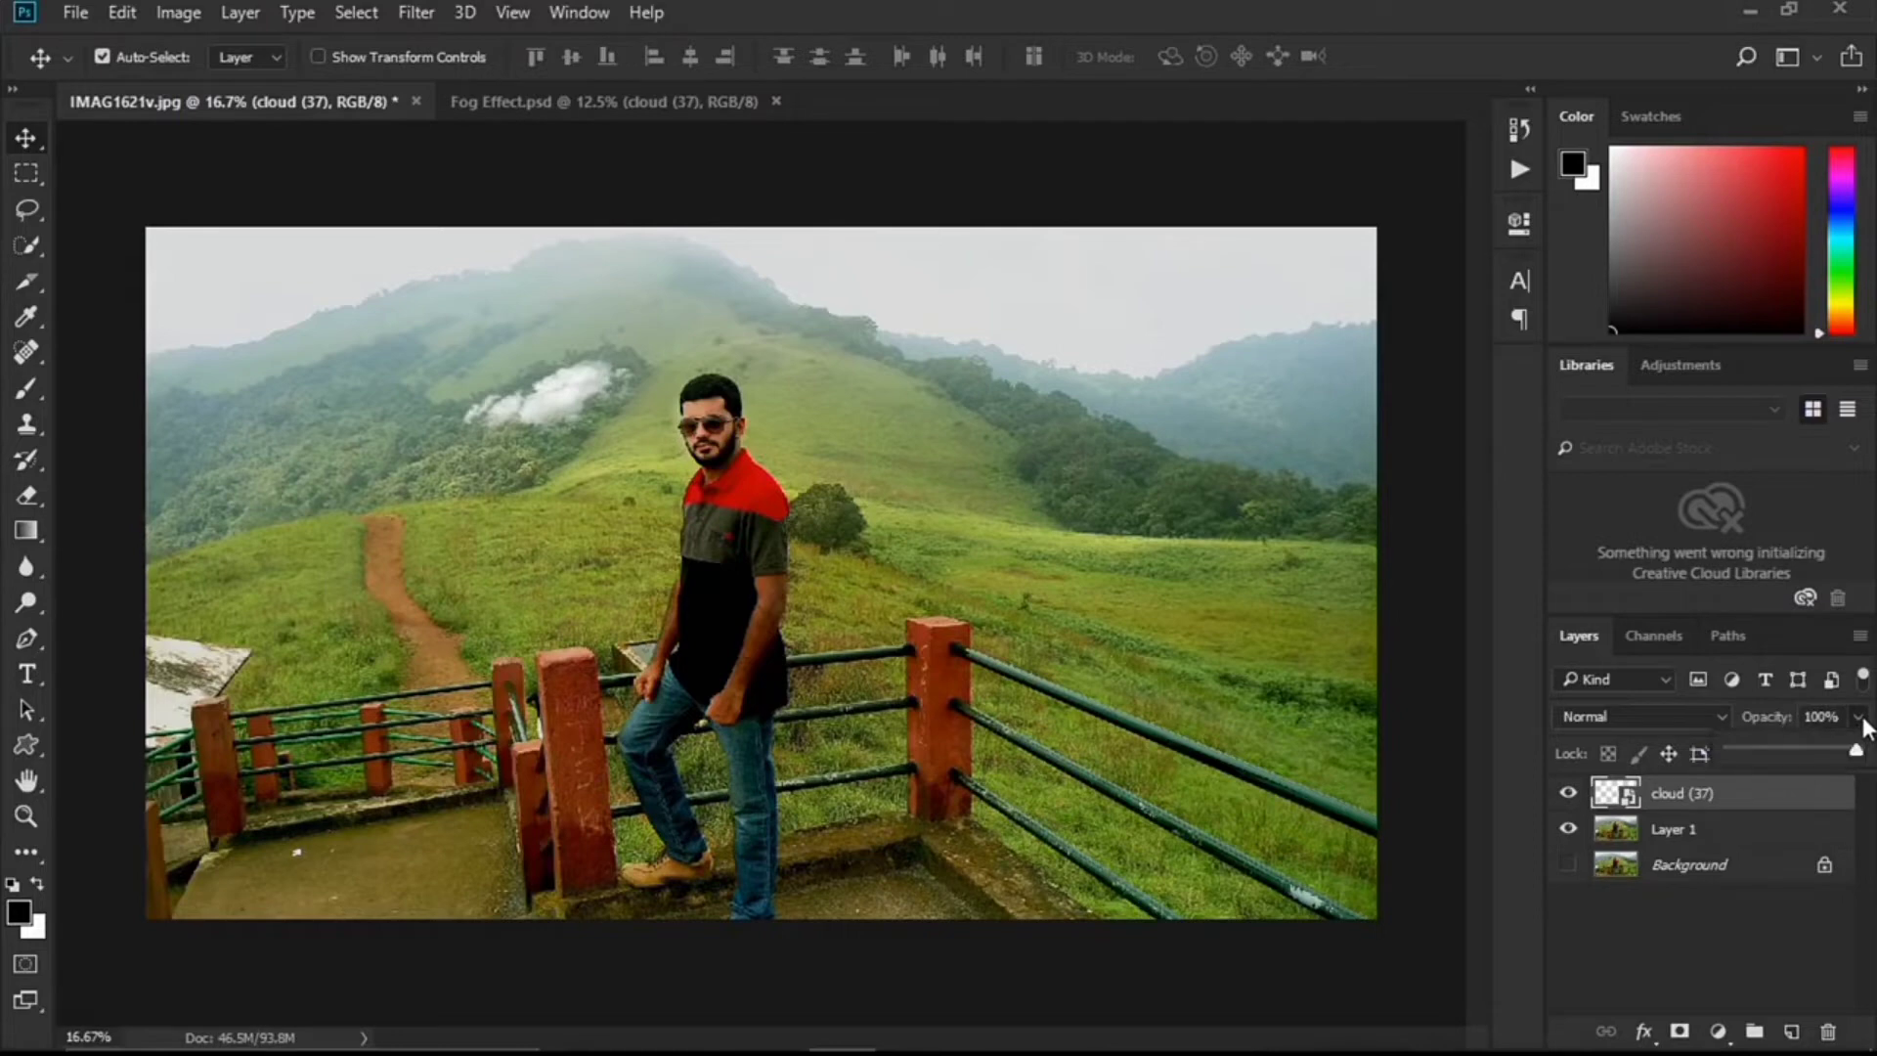
pyautogui.moveTo(1802, 753); pyautogui.dragTo(1844, 747)
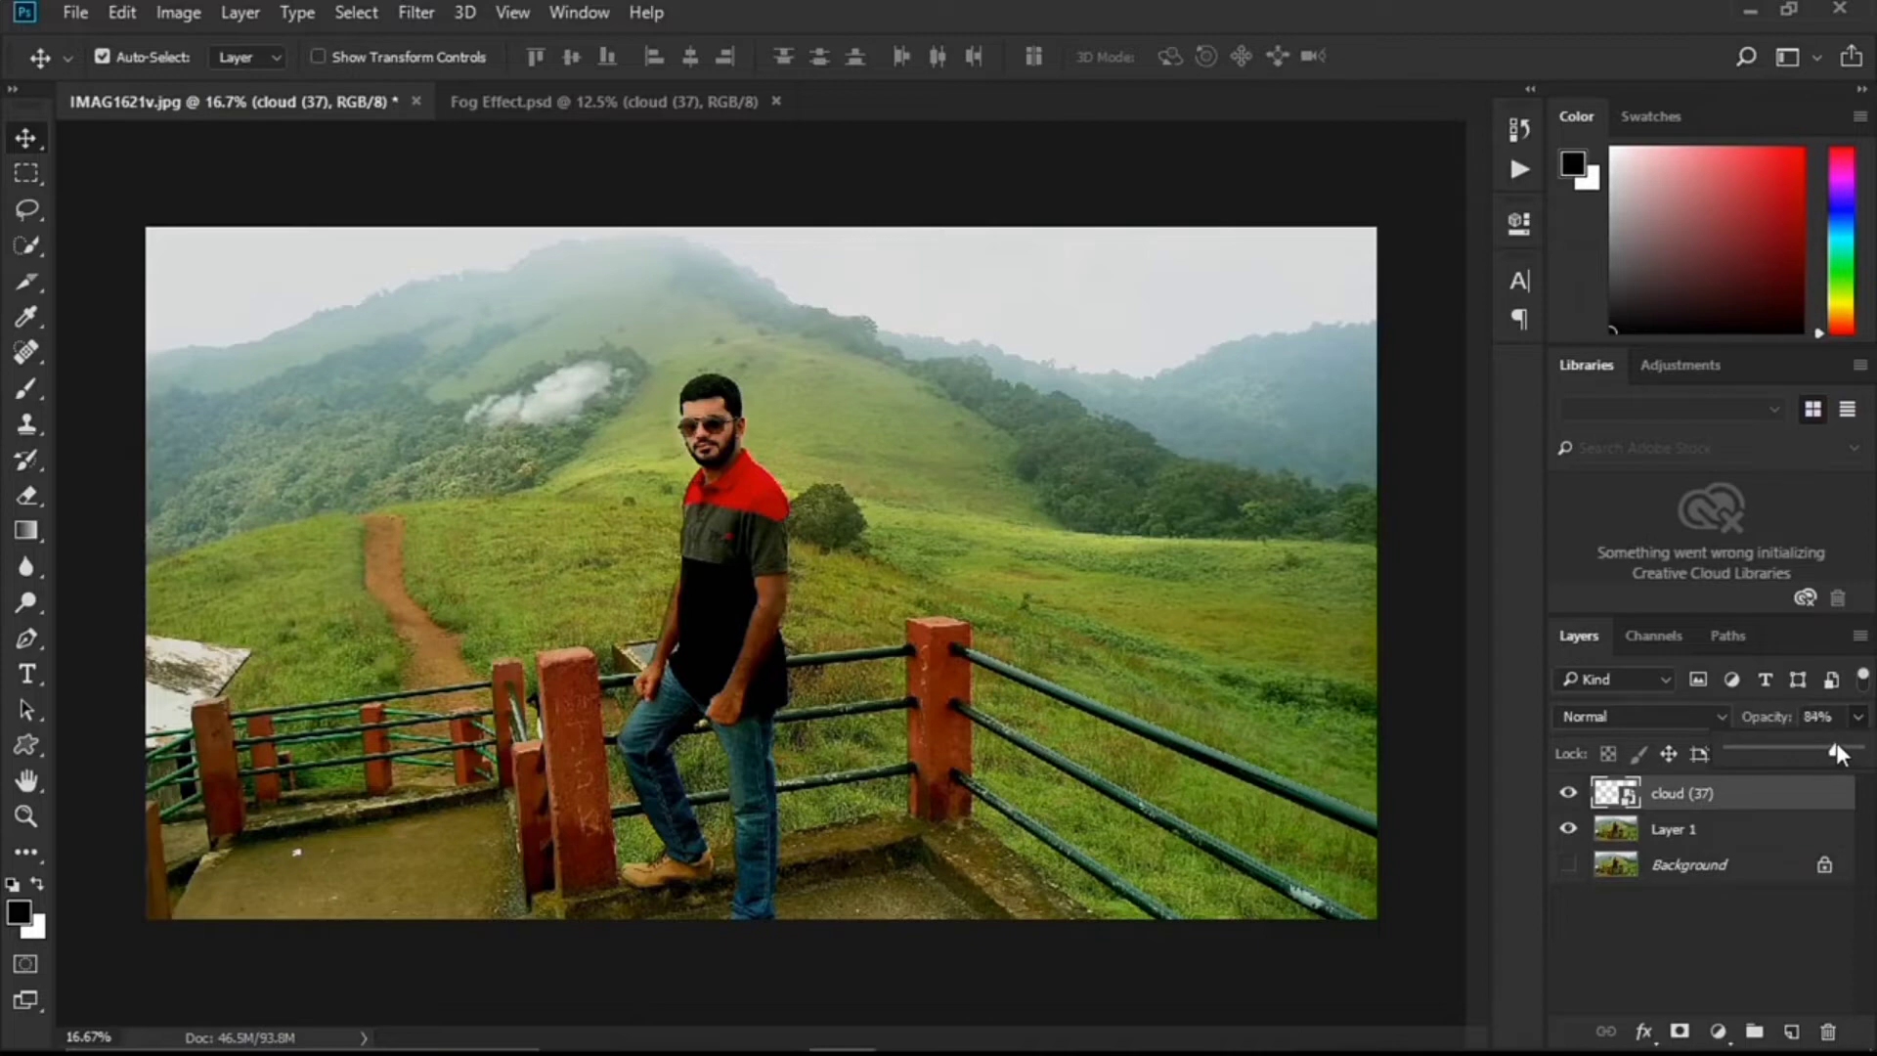
pyautogui.moveTo(1842, 742); pyautogui.dragTo(1850, 743)
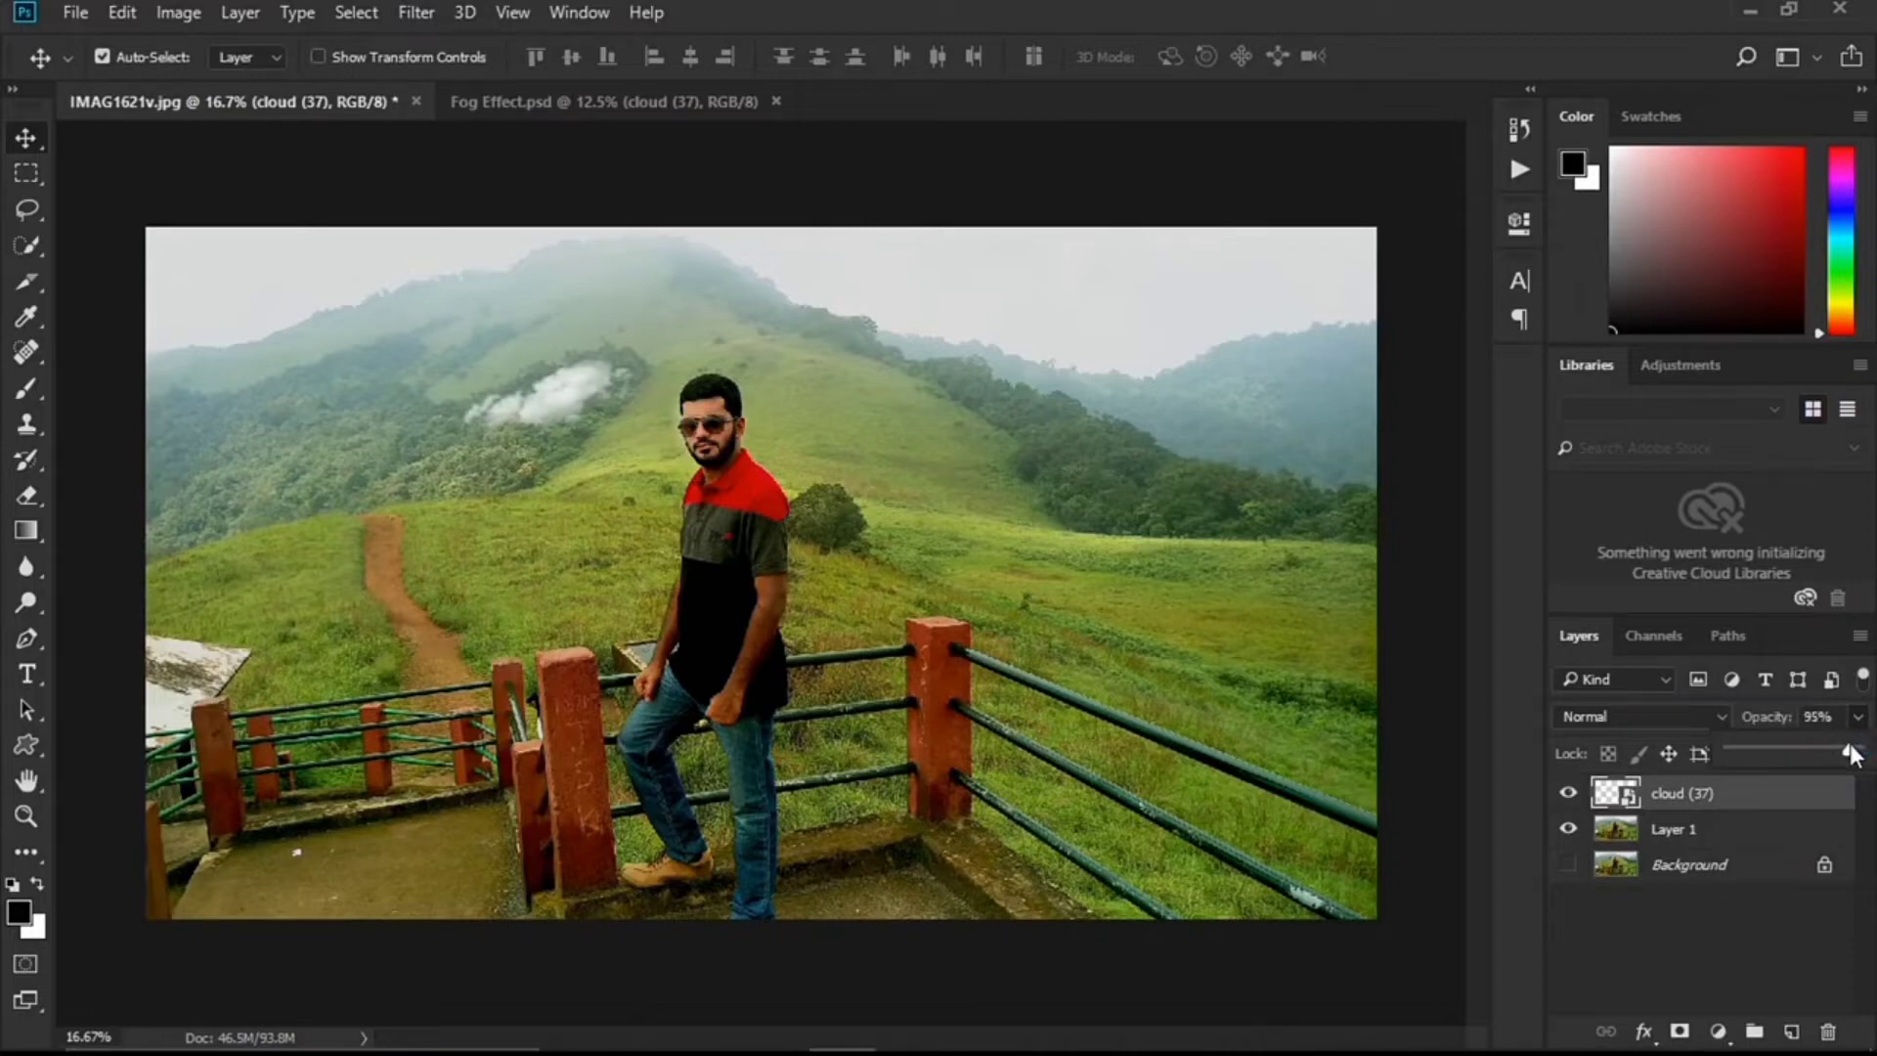
pyautogui.click(1778, 729)
pyautogui.click(1856, 755)
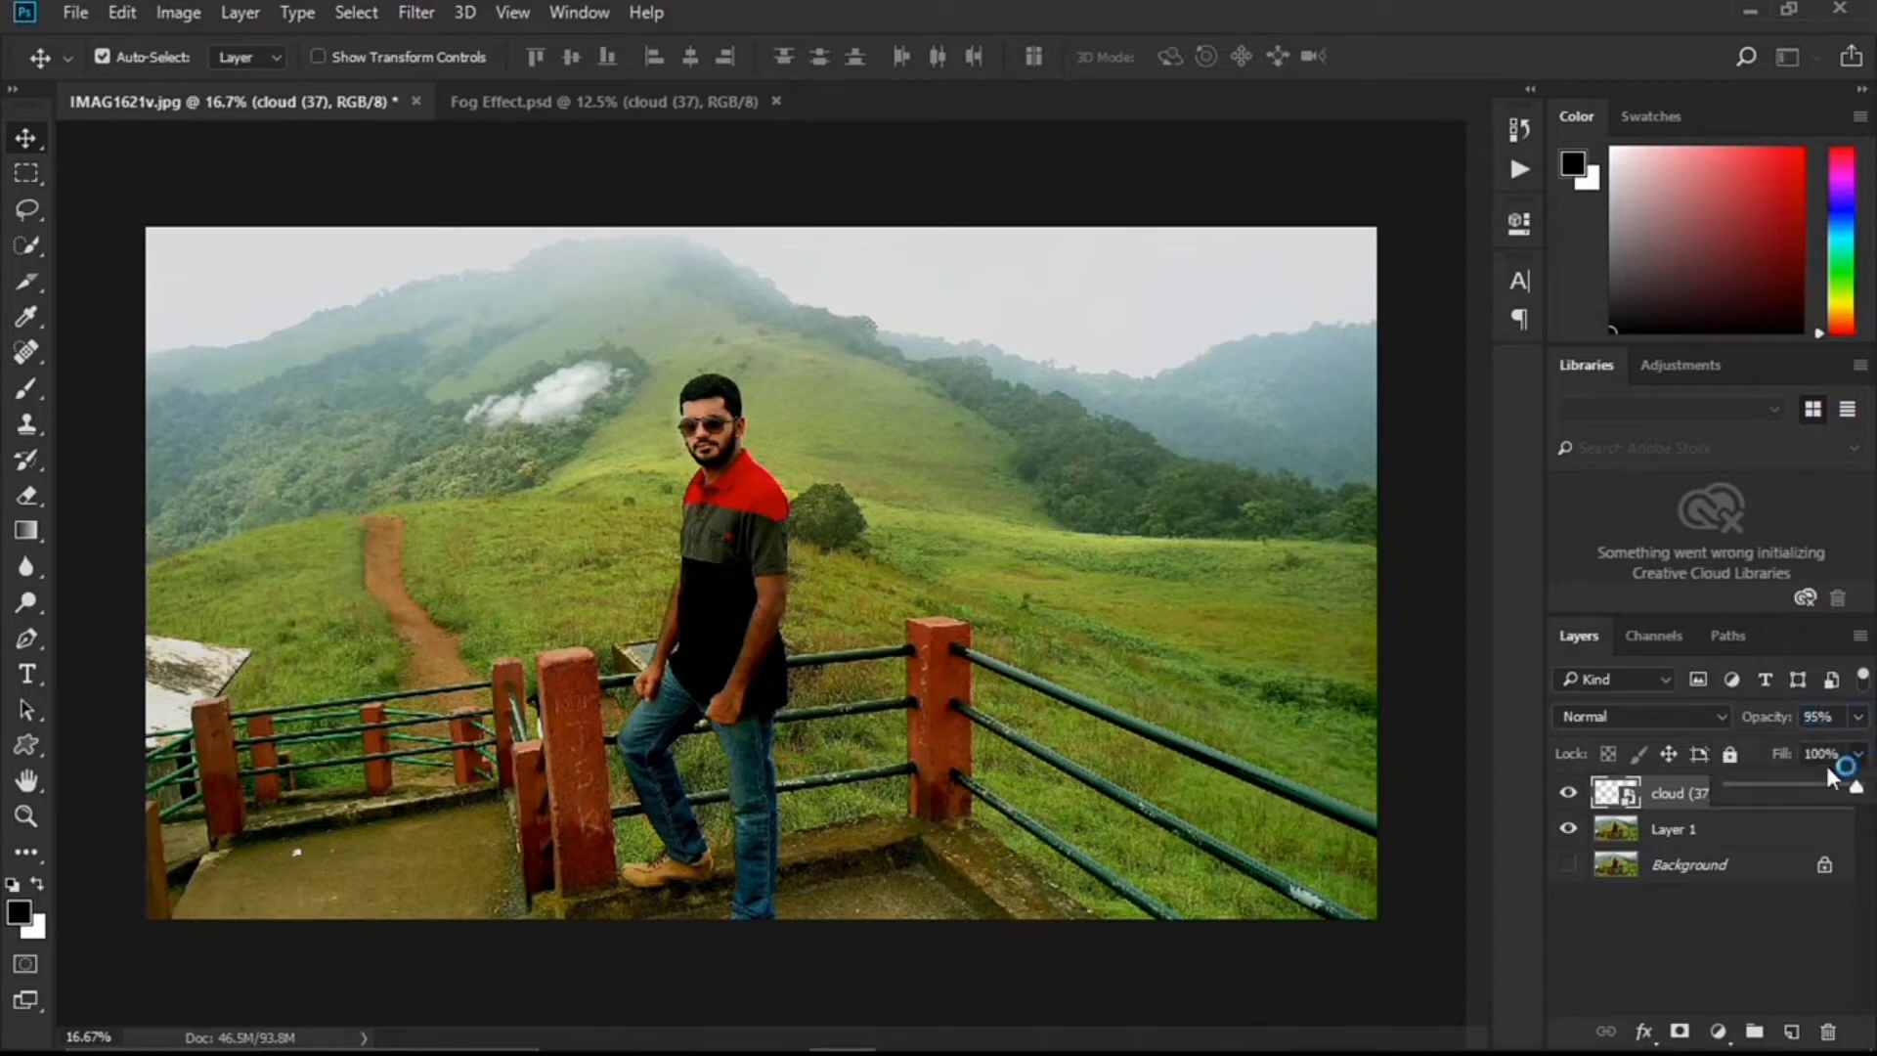
pyautogui.moveTo(1817, 784)
pyautogui.mouseDown()
pyautogui.moveTo(1801, 783)
pyautogui.moveTo(1840, 788)
pyautogui.mouseUp()
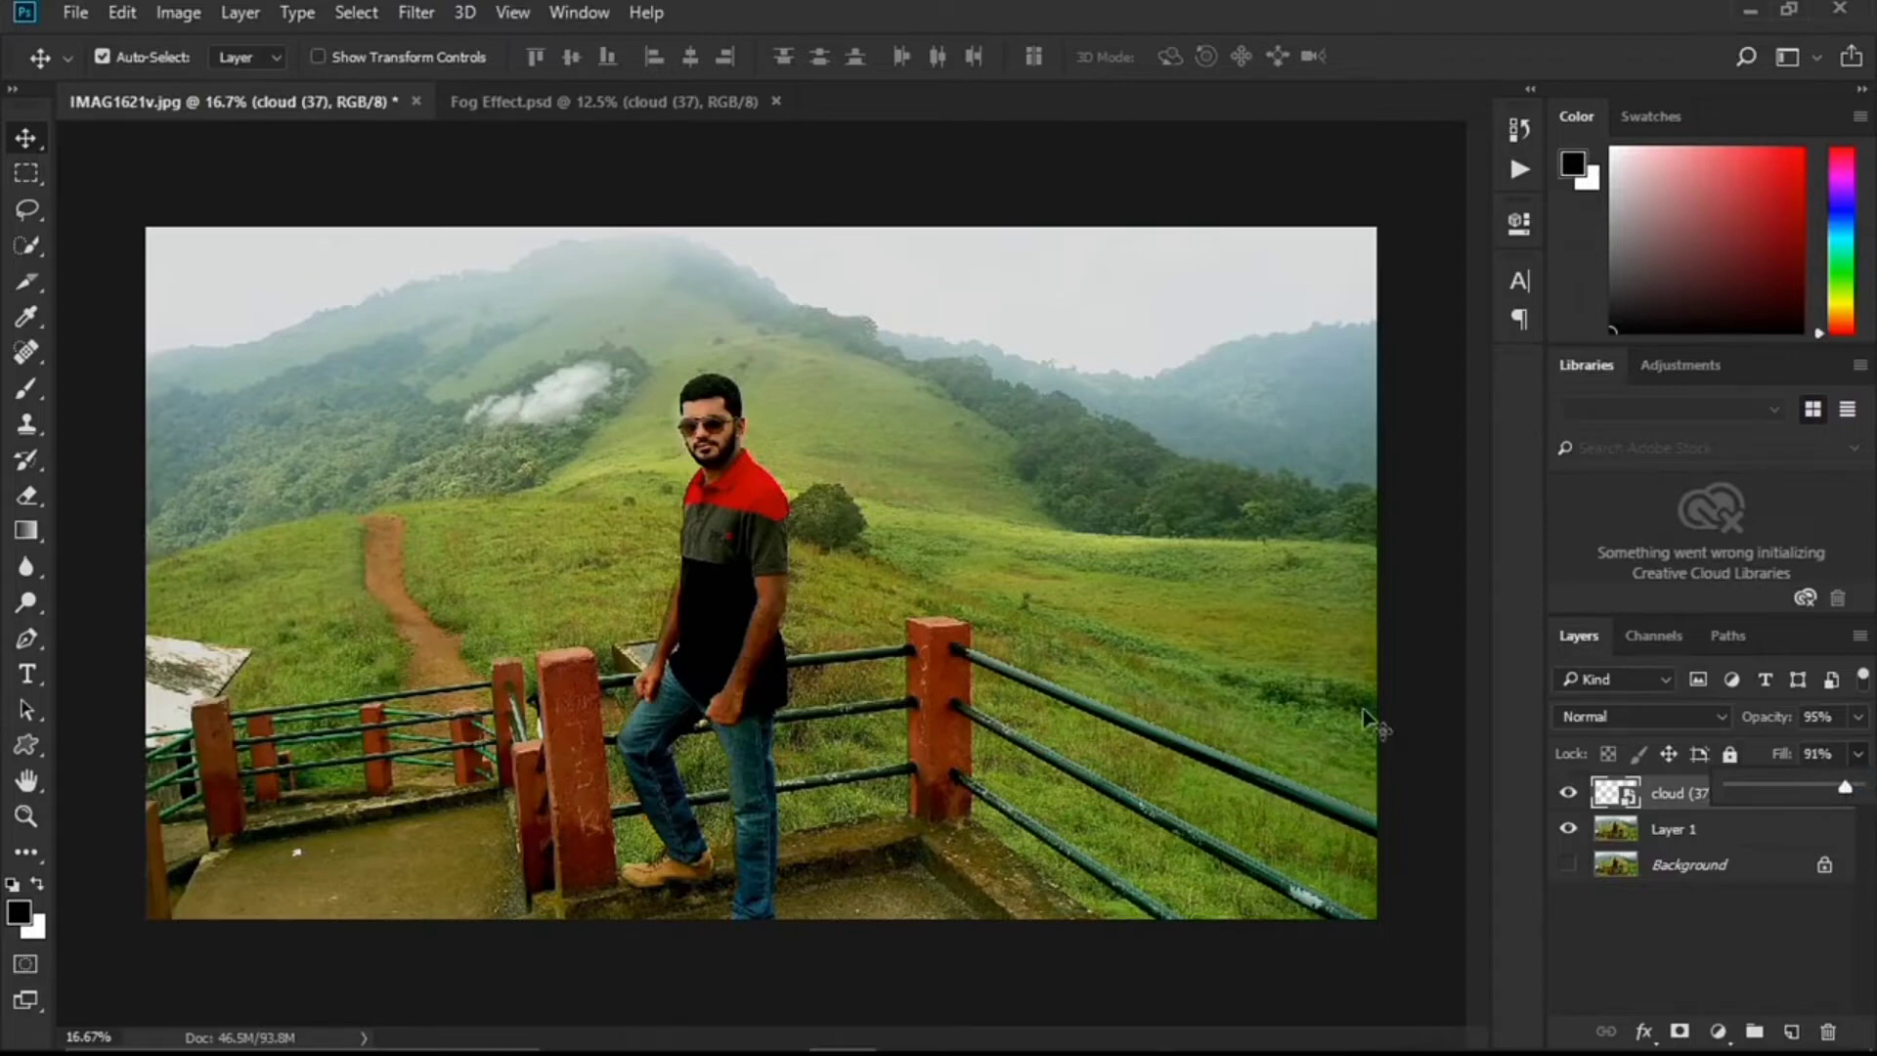
# Copy the bottom-left cloud from Fog Effect.psd onto the photo's far-left slope, scaled to 52.19% by 35.77% and rotated -19.46°.
pyautogui.click(536, 104)
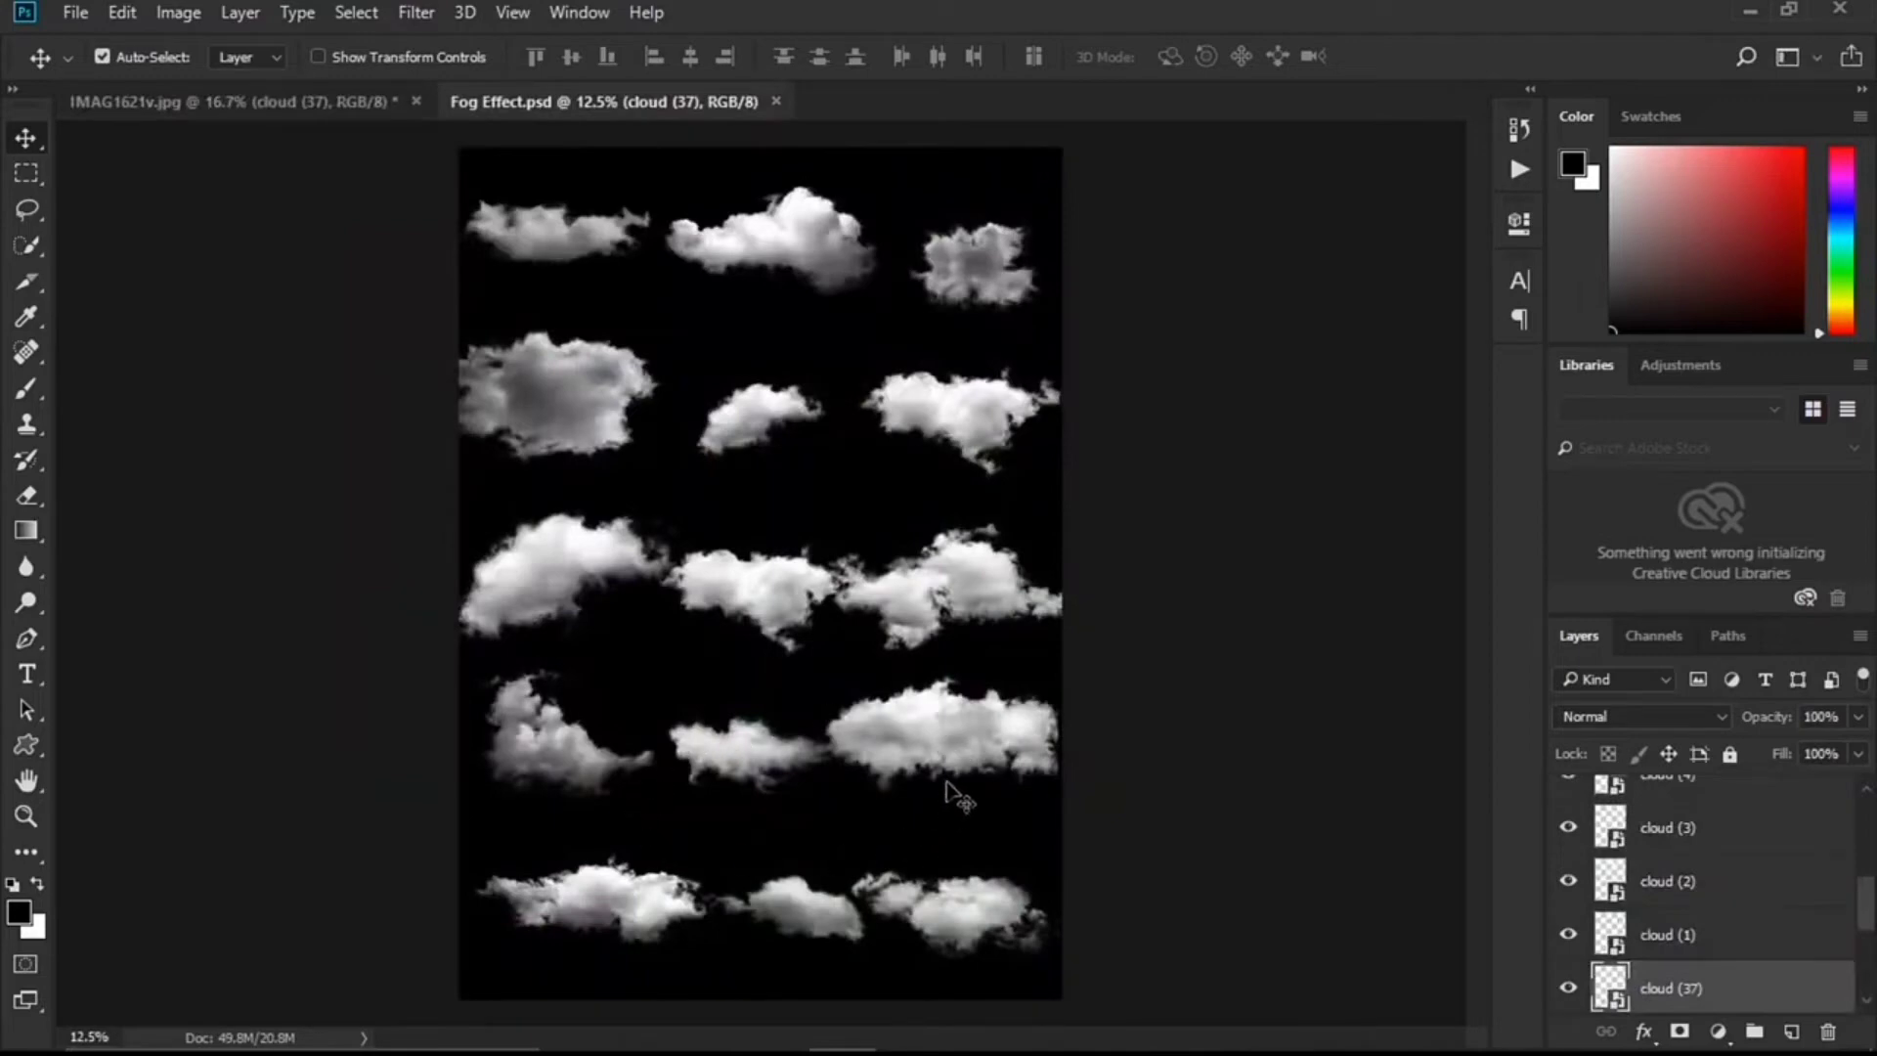
pyautogui.moveTo(625, 914); pyautogui.dragTo(372, 437)
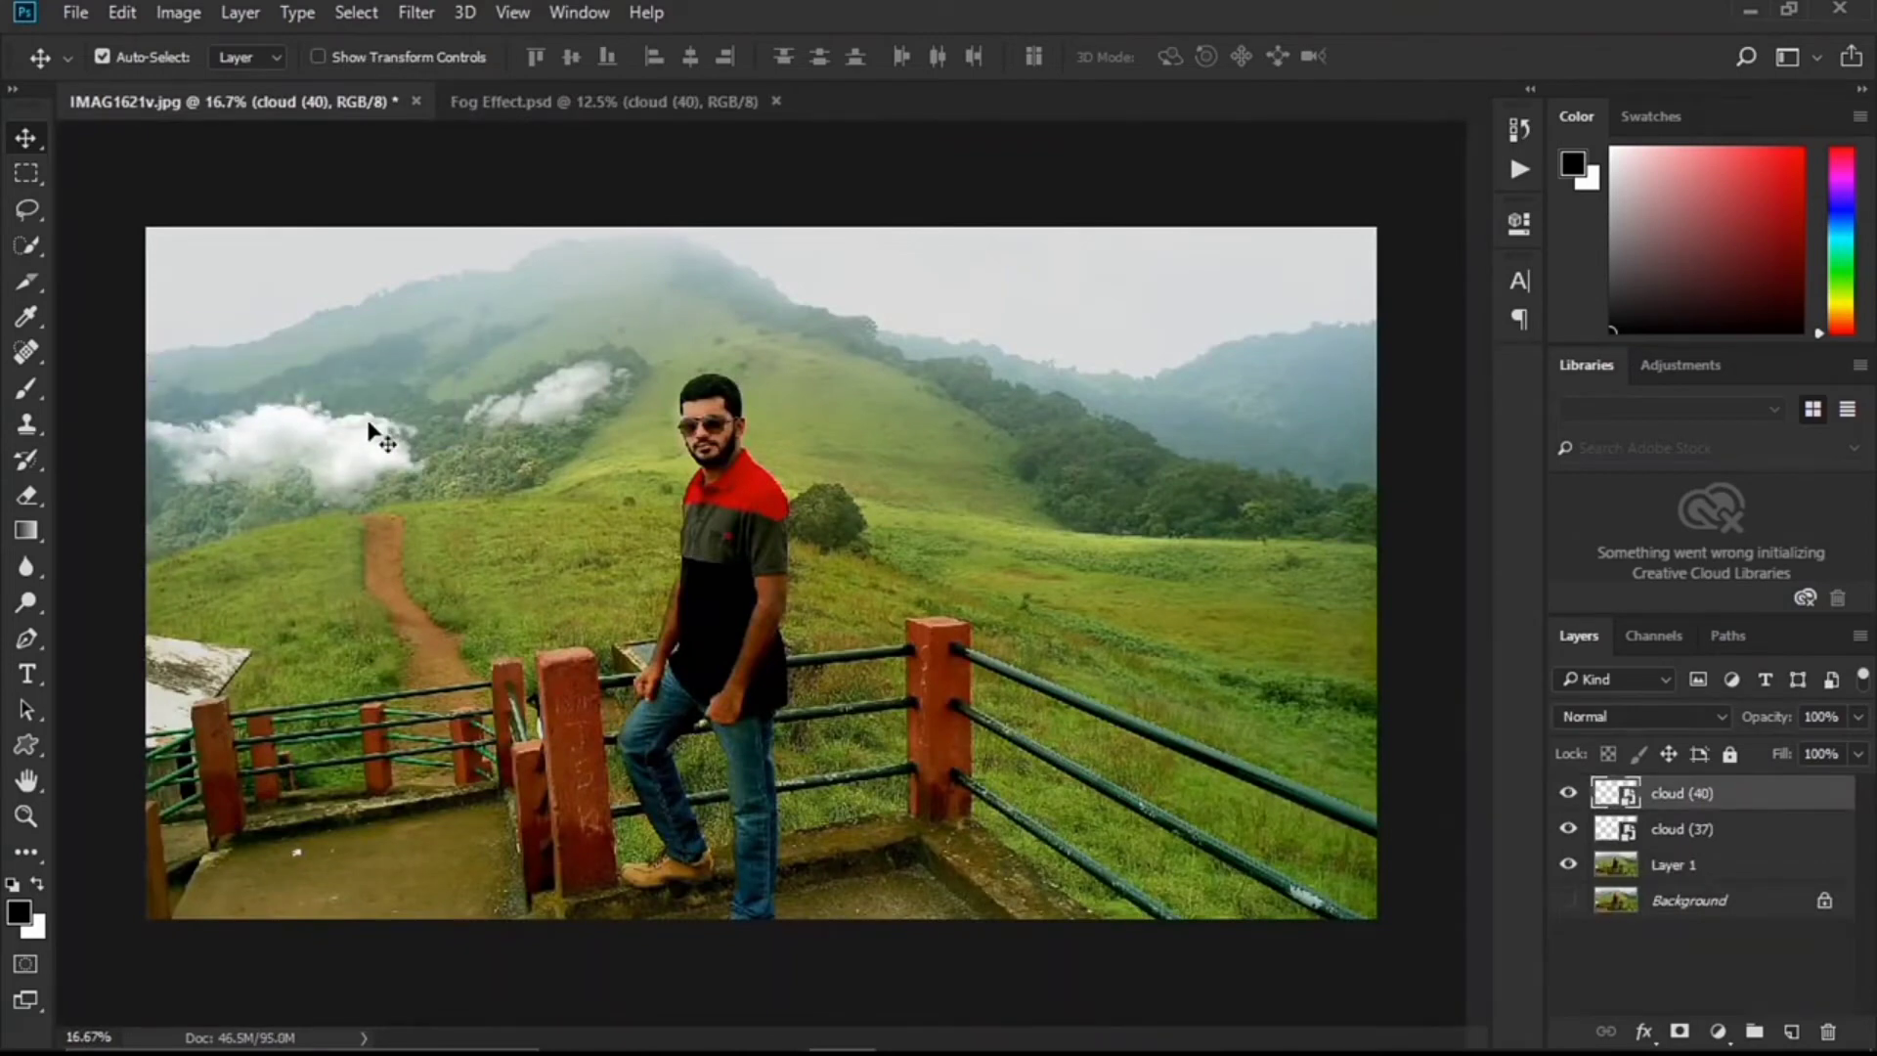
pyautogui.hotkey('ctrl', 't')
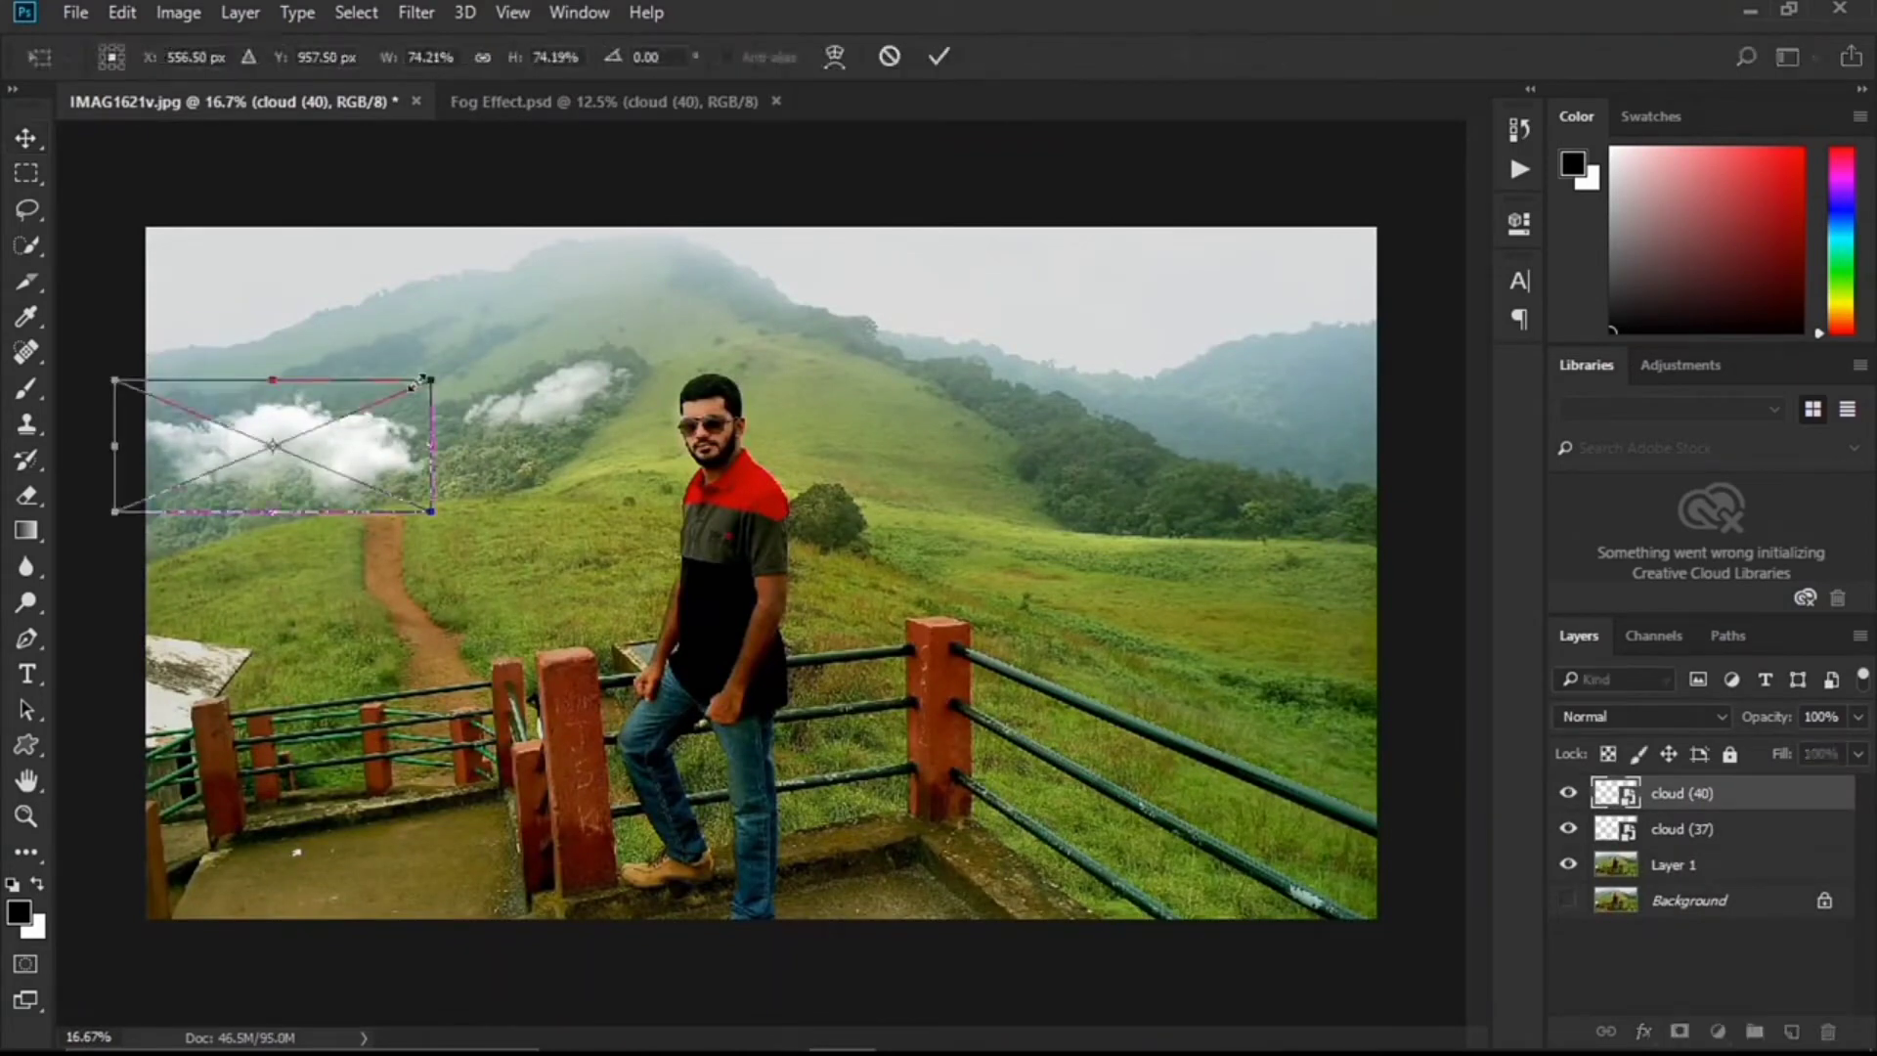
pyautogui.moveTo(445, 373); pyautogui.dragTo(277, 474)
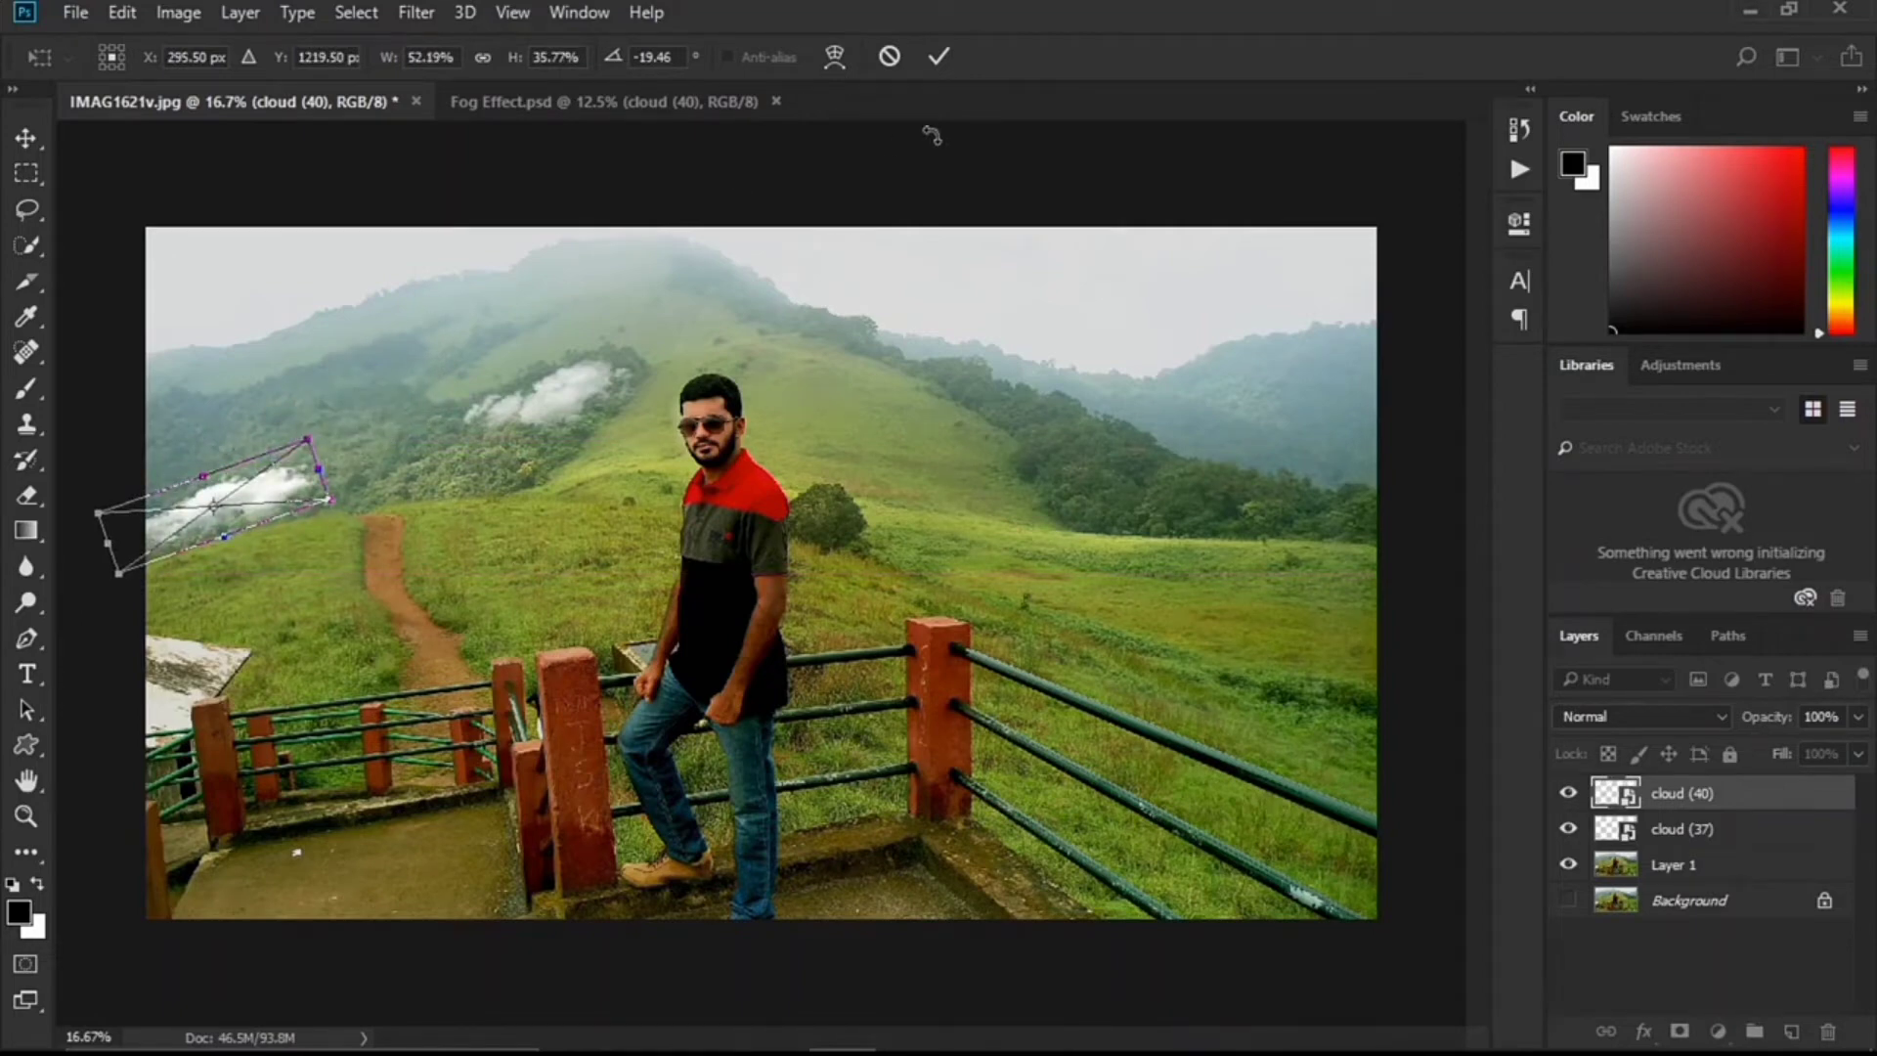
pyautogui.click(937, 56)
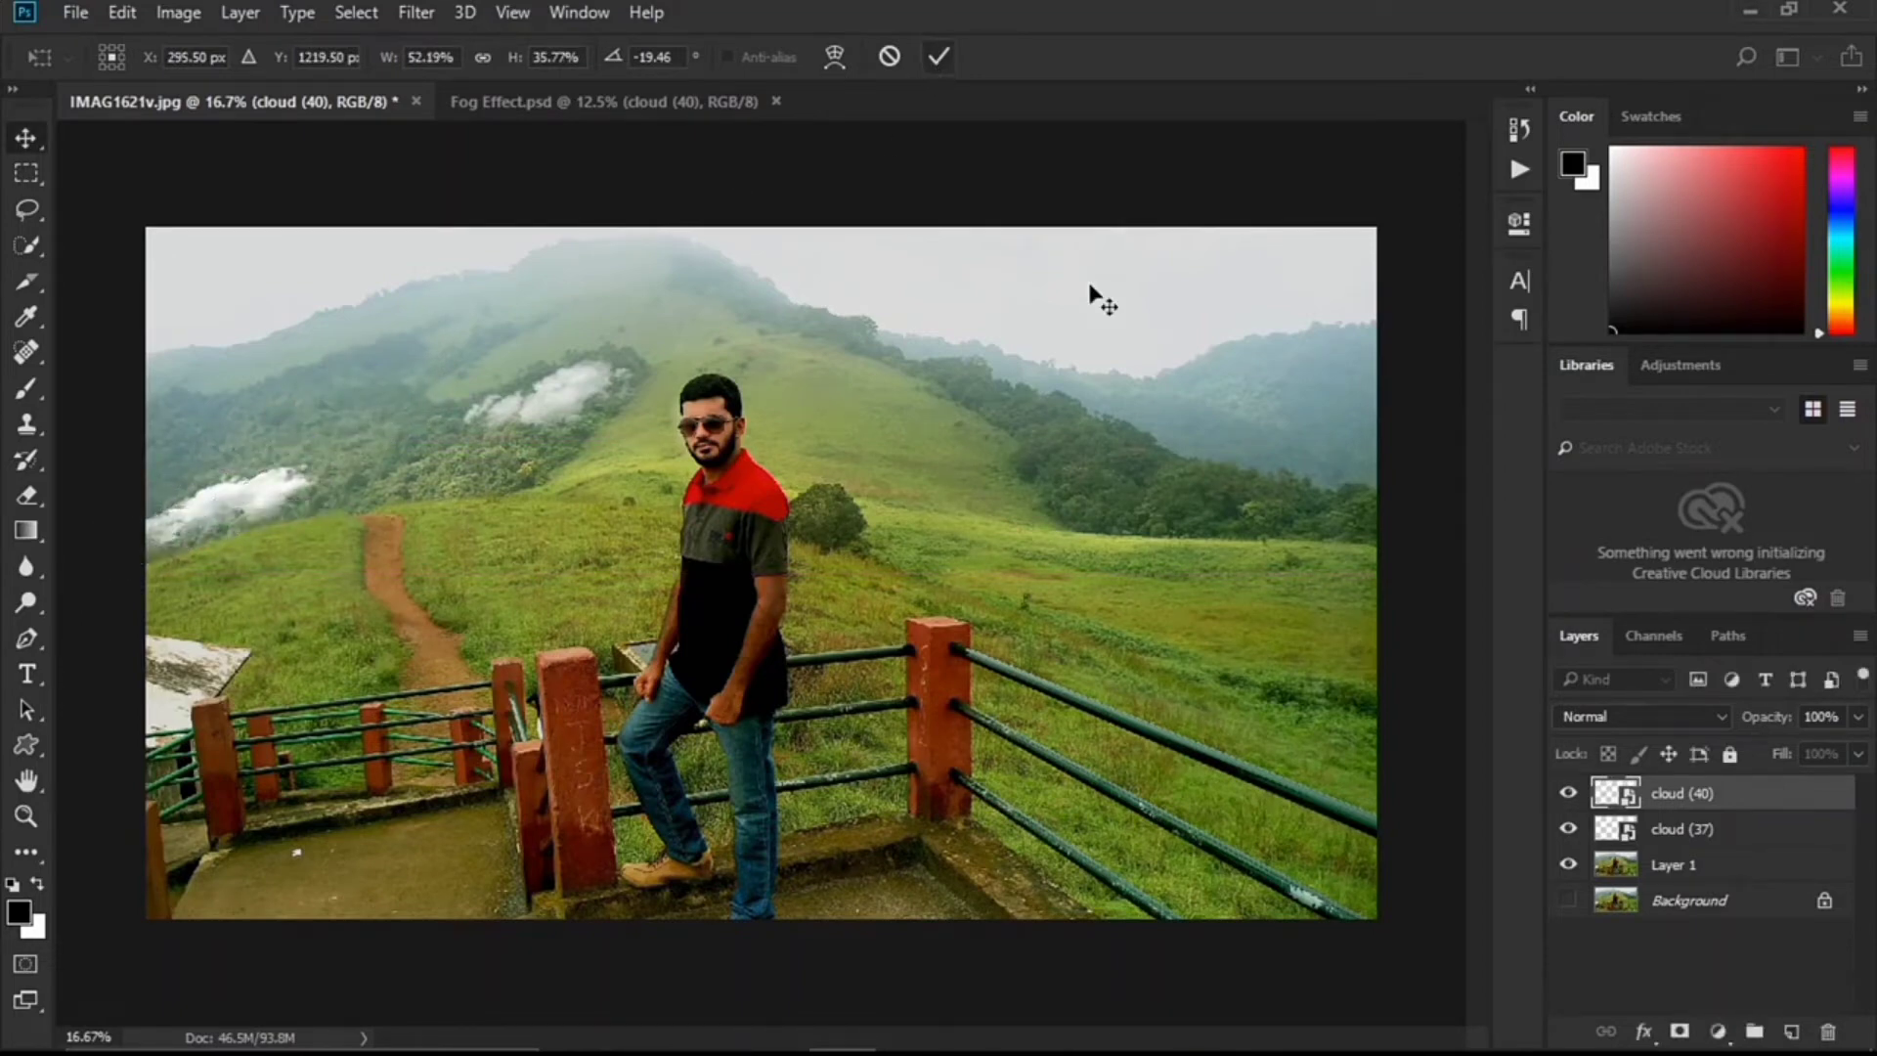
# Lower the opacity of the cloud (40) layer to 85%.
pyautogui.click(1861, 718)
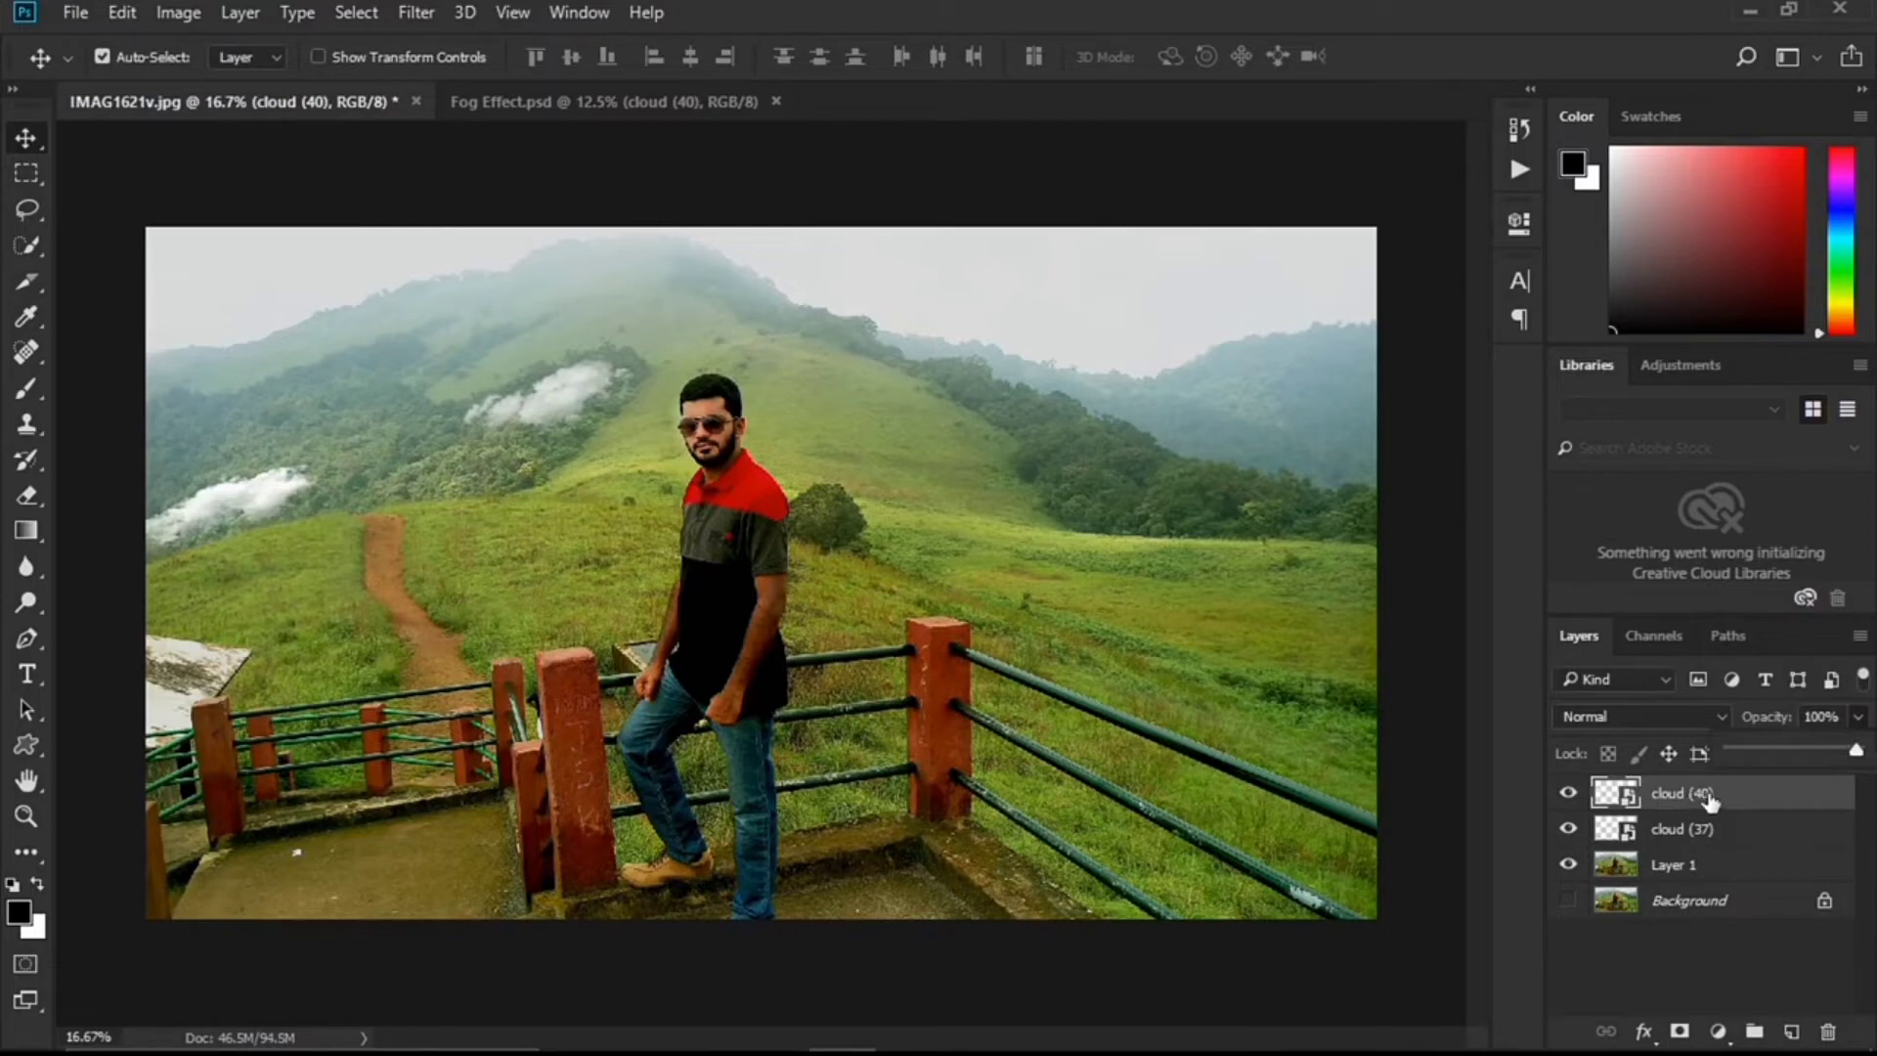
pyautogui.moveTo(1856, 753); pyautogui.dragTo(1838, 745)
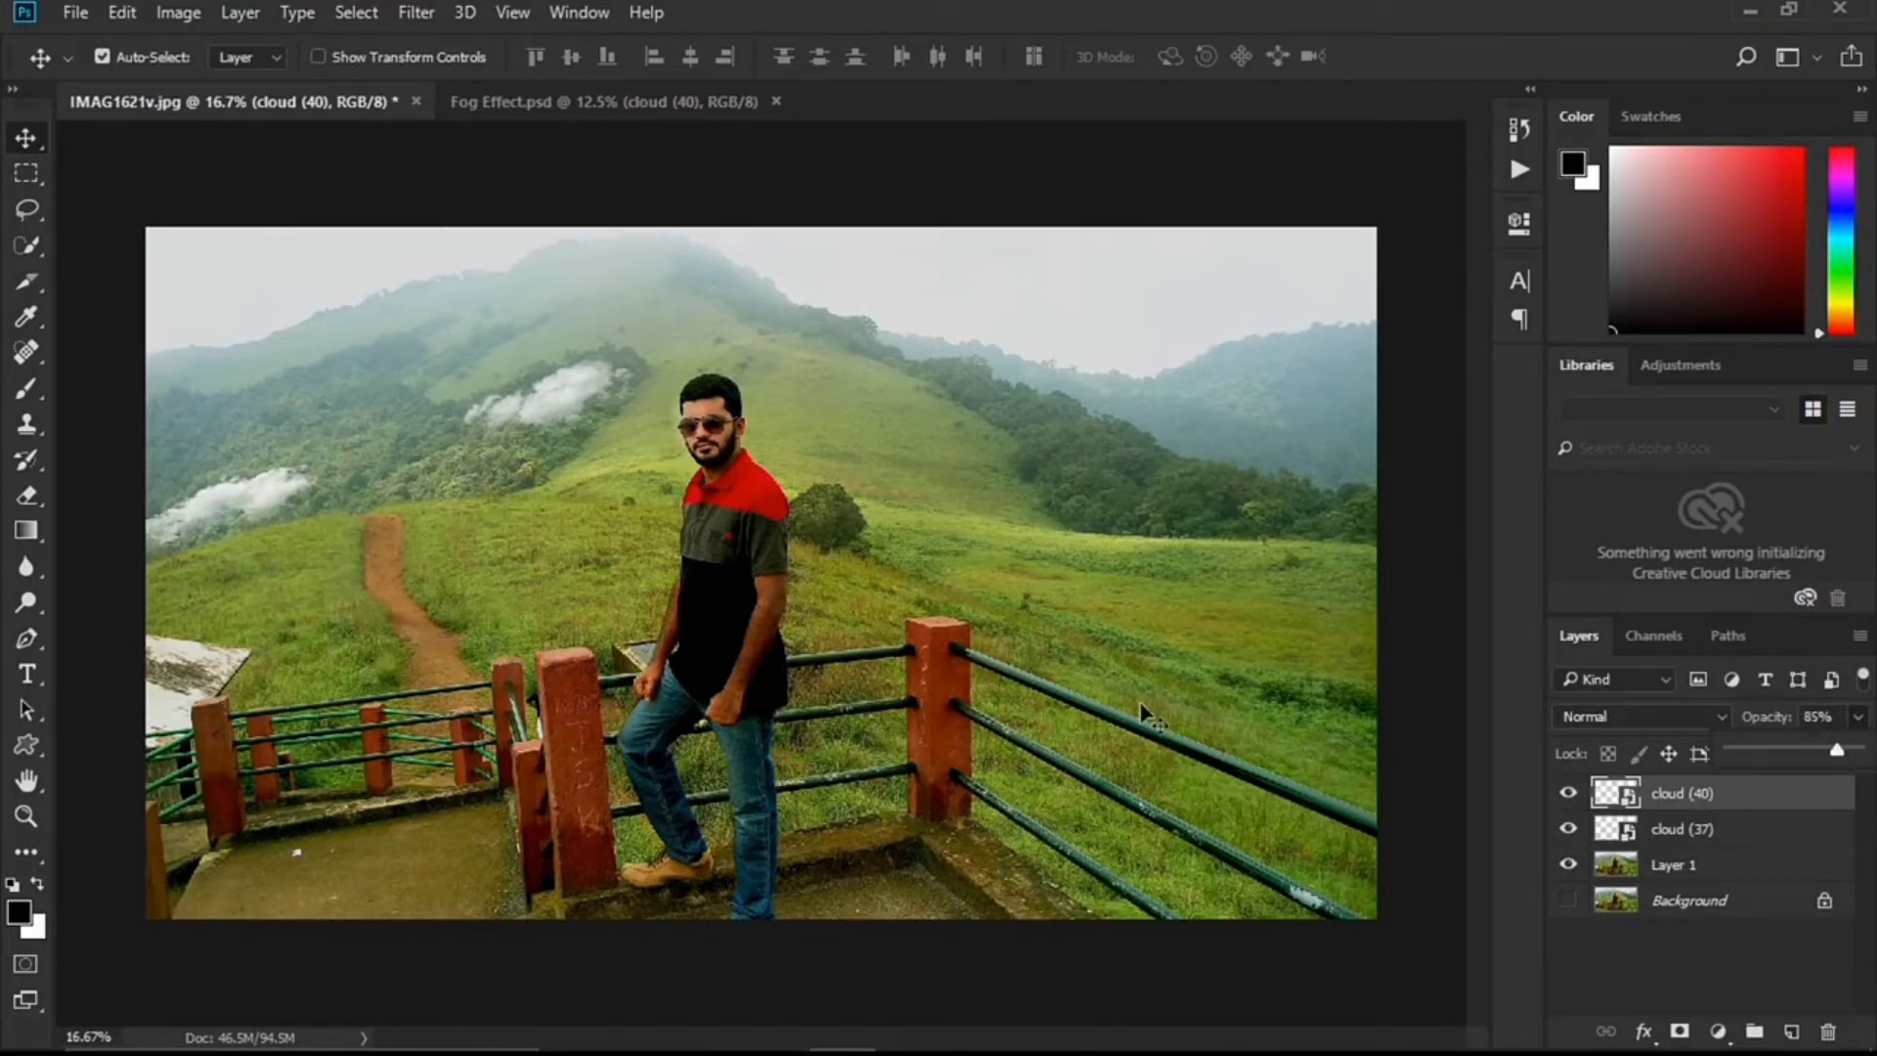
pyautogui.click(278, 505)
pyautogui.click(278, 506)
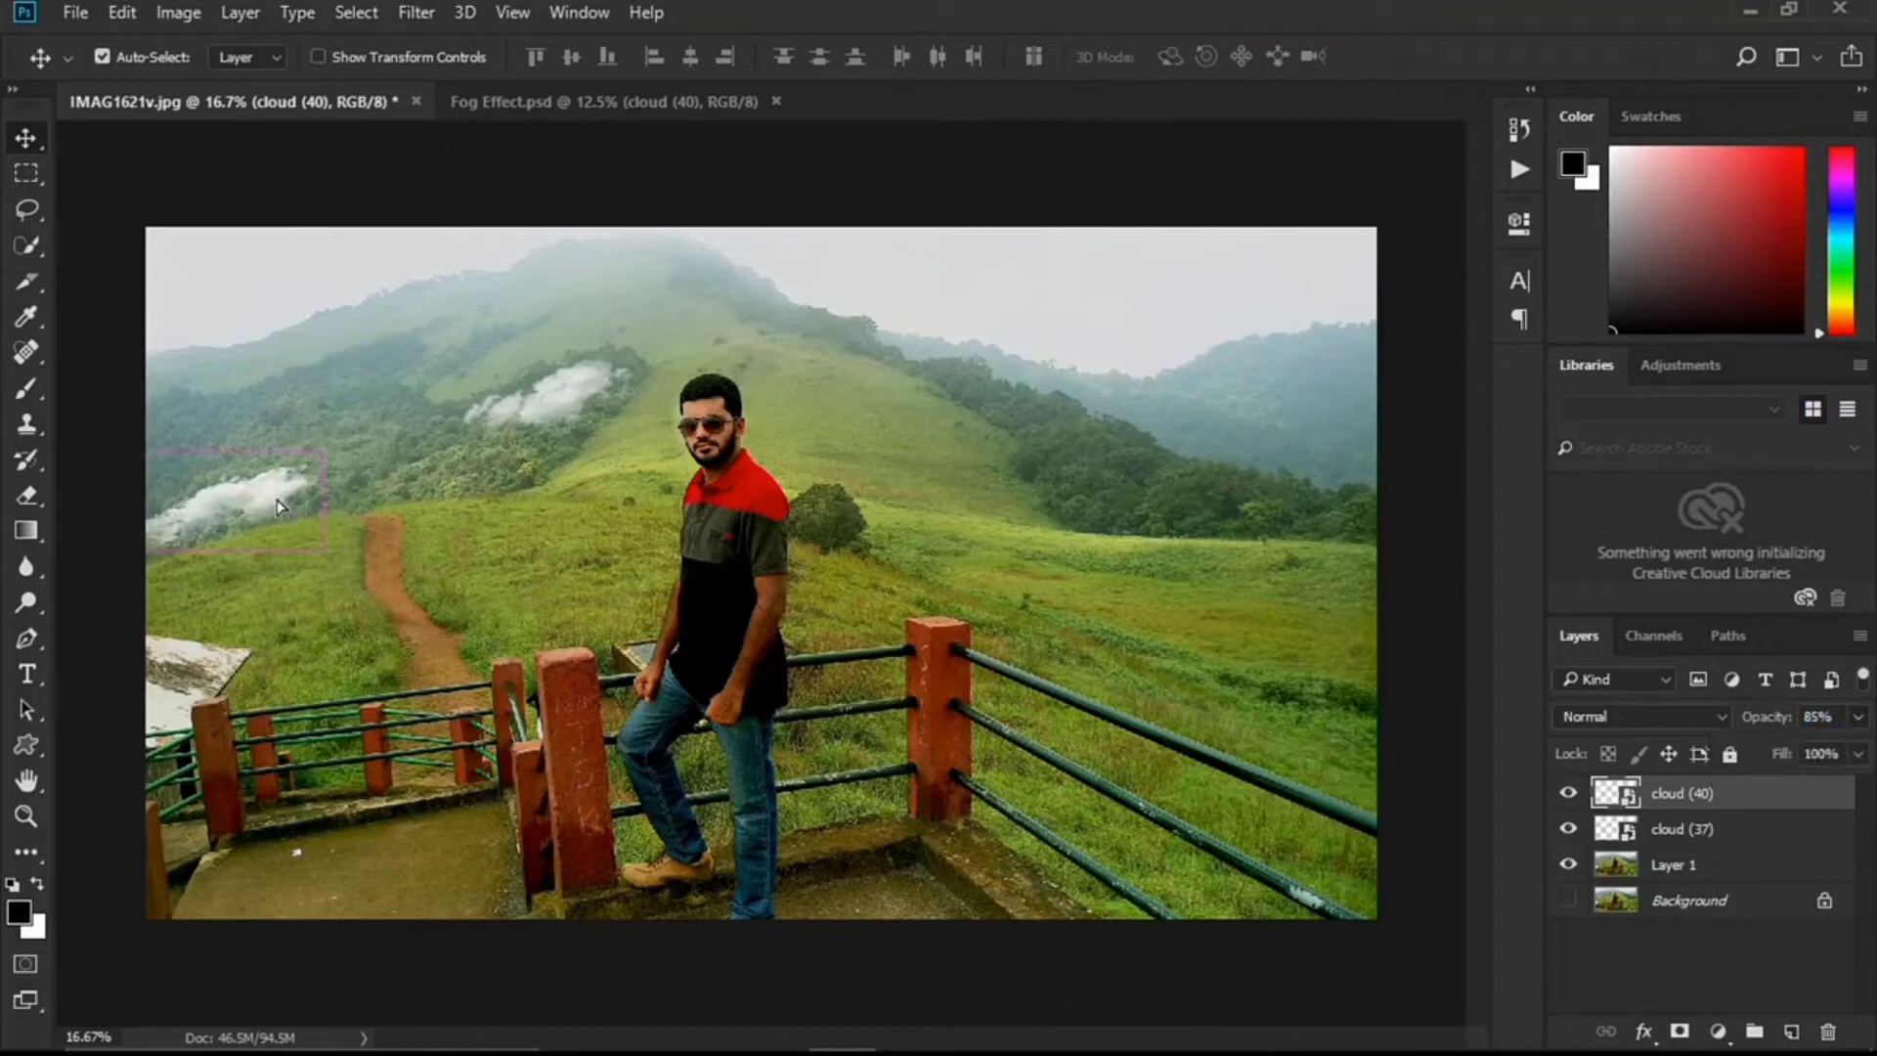
pyautogui.click(548, 428)
pyautogui.click(250, 503)
# Copy the third-row right cloud from Fog Effect.psd between the two placed clouds, scaled to 60.85% by 39.02% and rotated -5.42°.
pyautogui.click(551, 98)
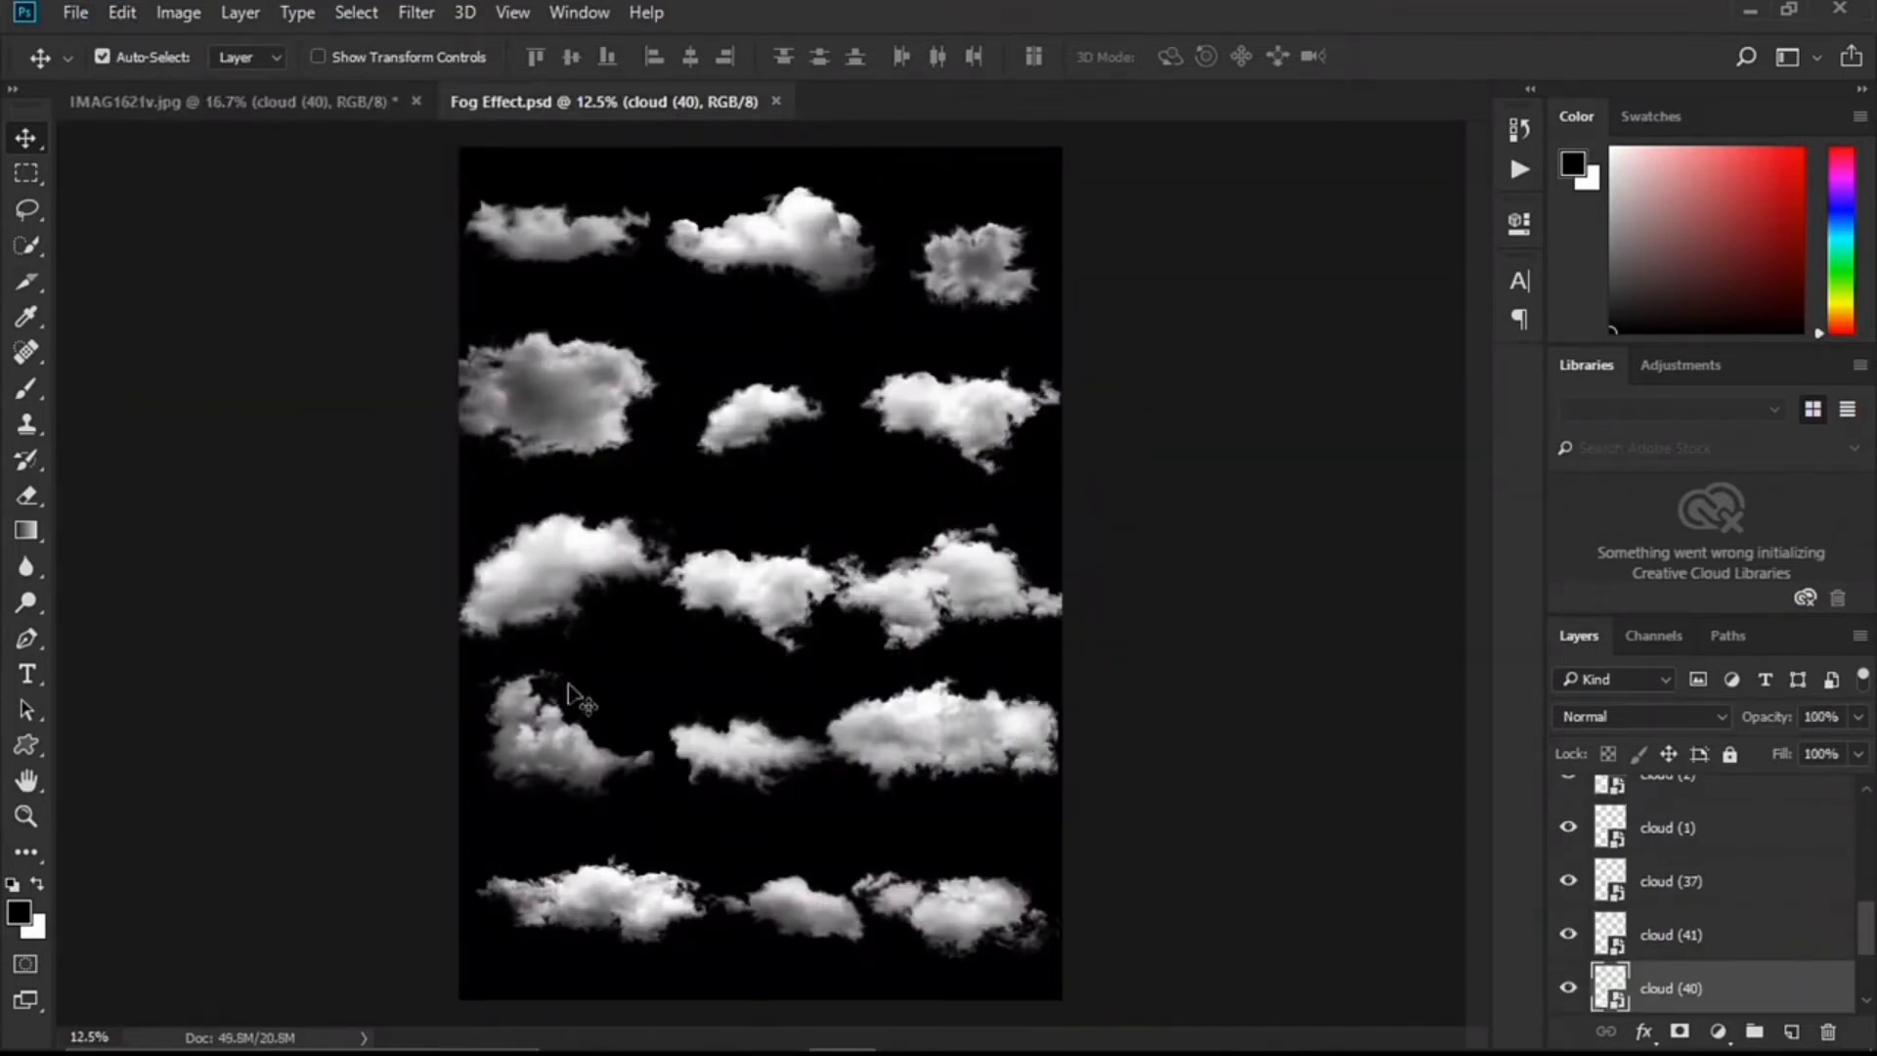
pyautogui.moveTo(959, 598); pyautogui.dragTo(413, 428)
pyautogui.hotkey('ctrl', 't')
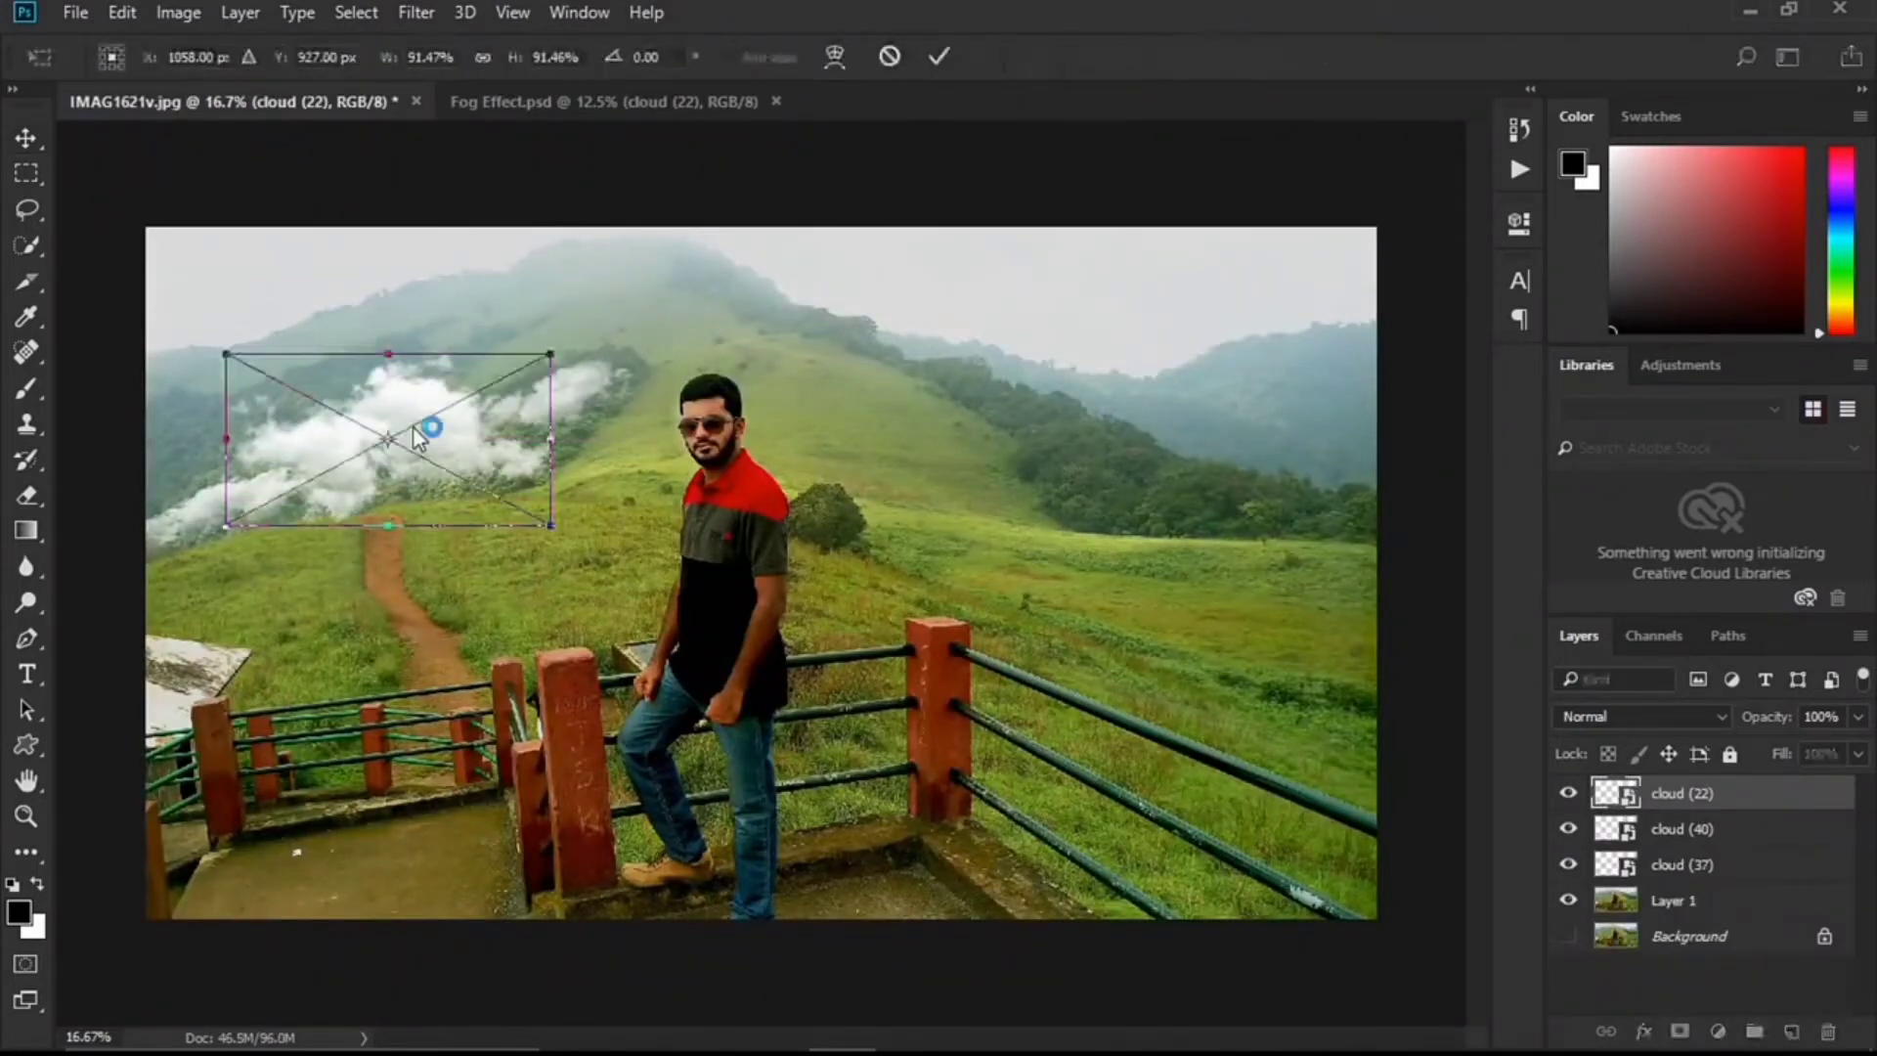
pyautogui.moveTo(554, 344); pyautogui.dragTo(535, 393)
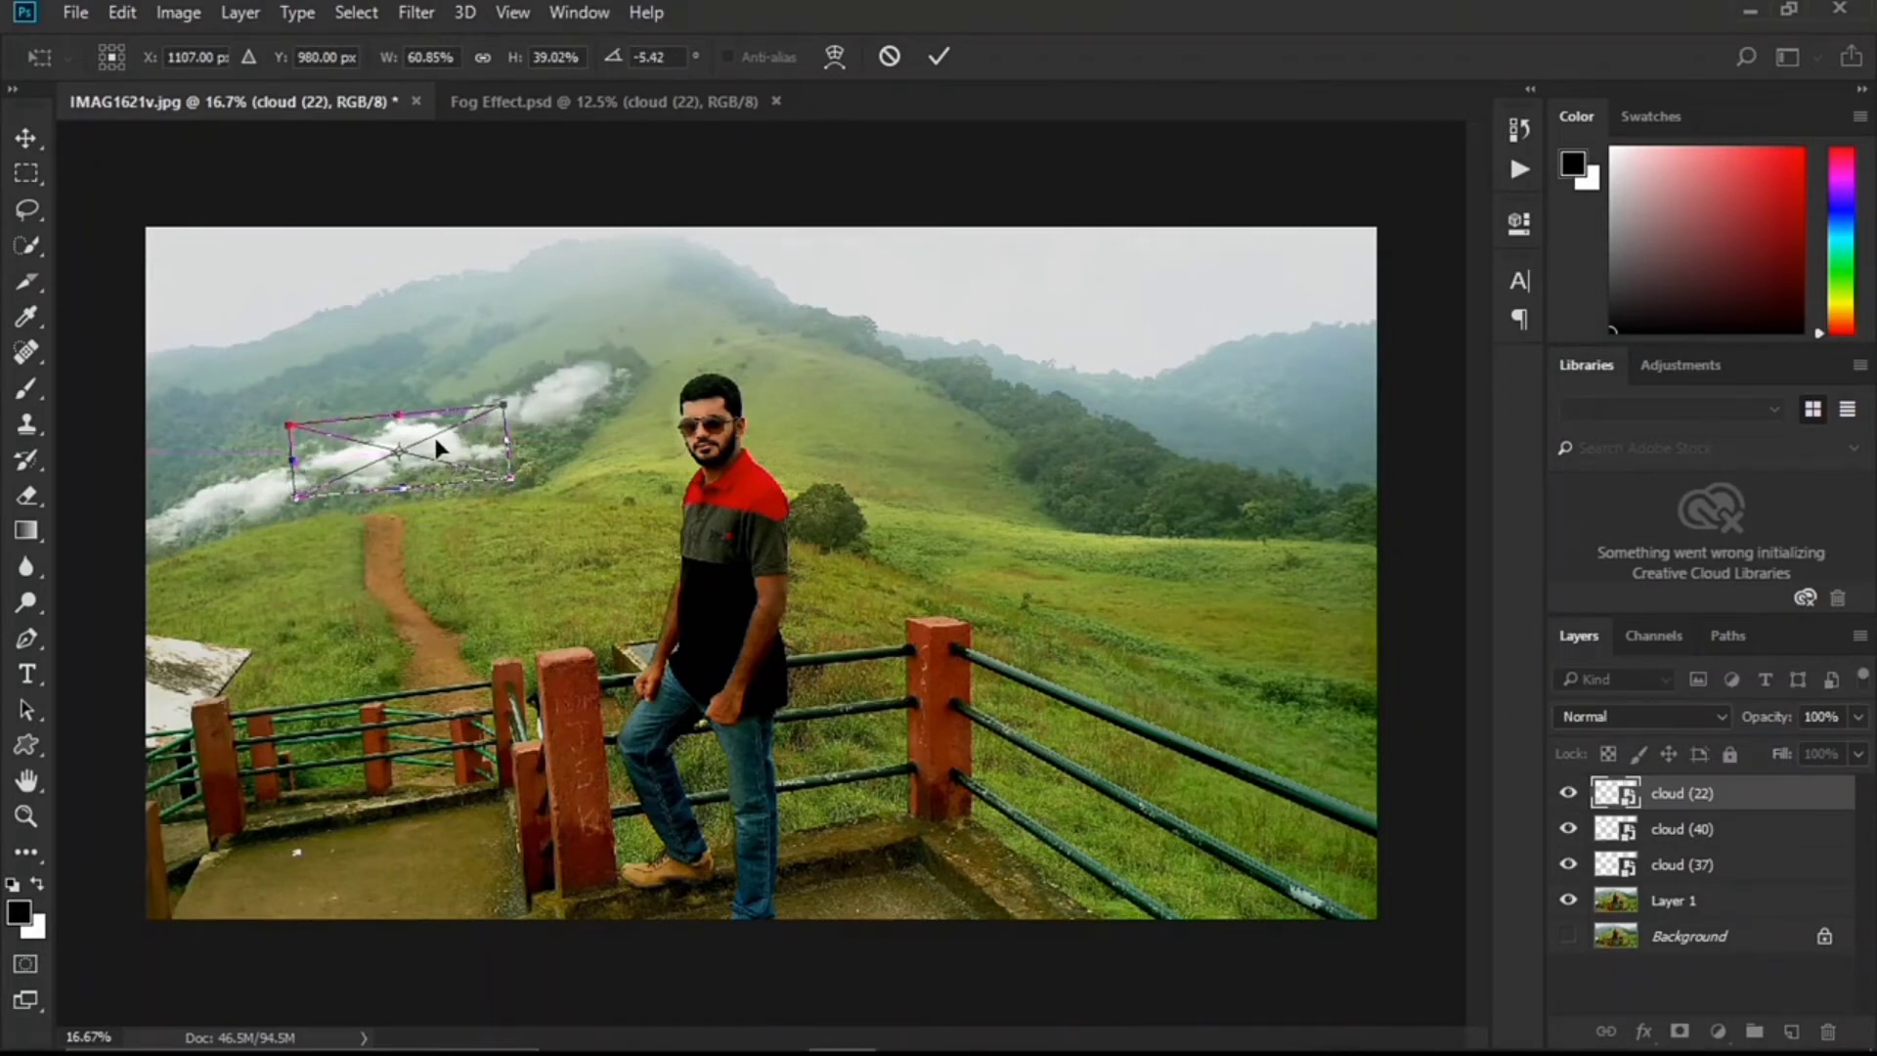
pyautogui.moveTo(436, 445)
pyautogui.mouseDown()
pyautogui.moveTo(454, 445)
pyautogui.moveTo(429, 464)
pyautogui.mouseUp()
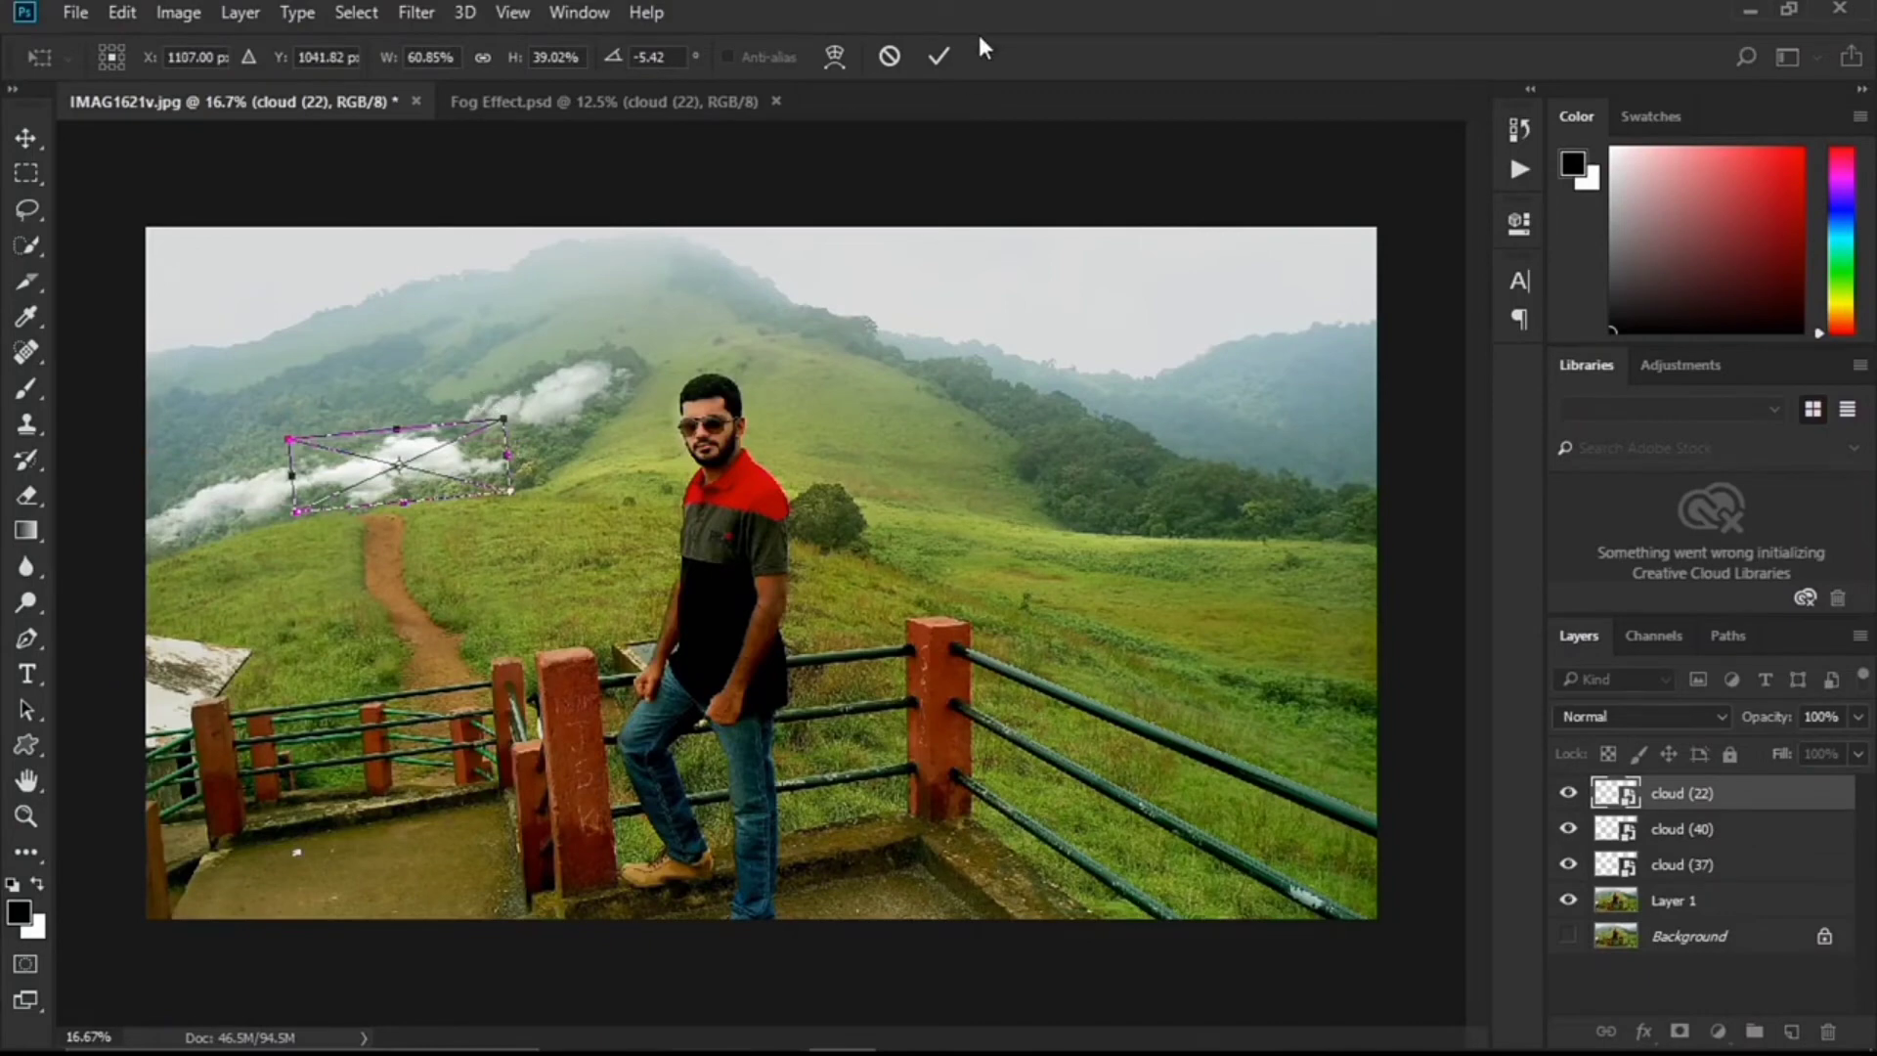
pyautogui.click(953, 52)
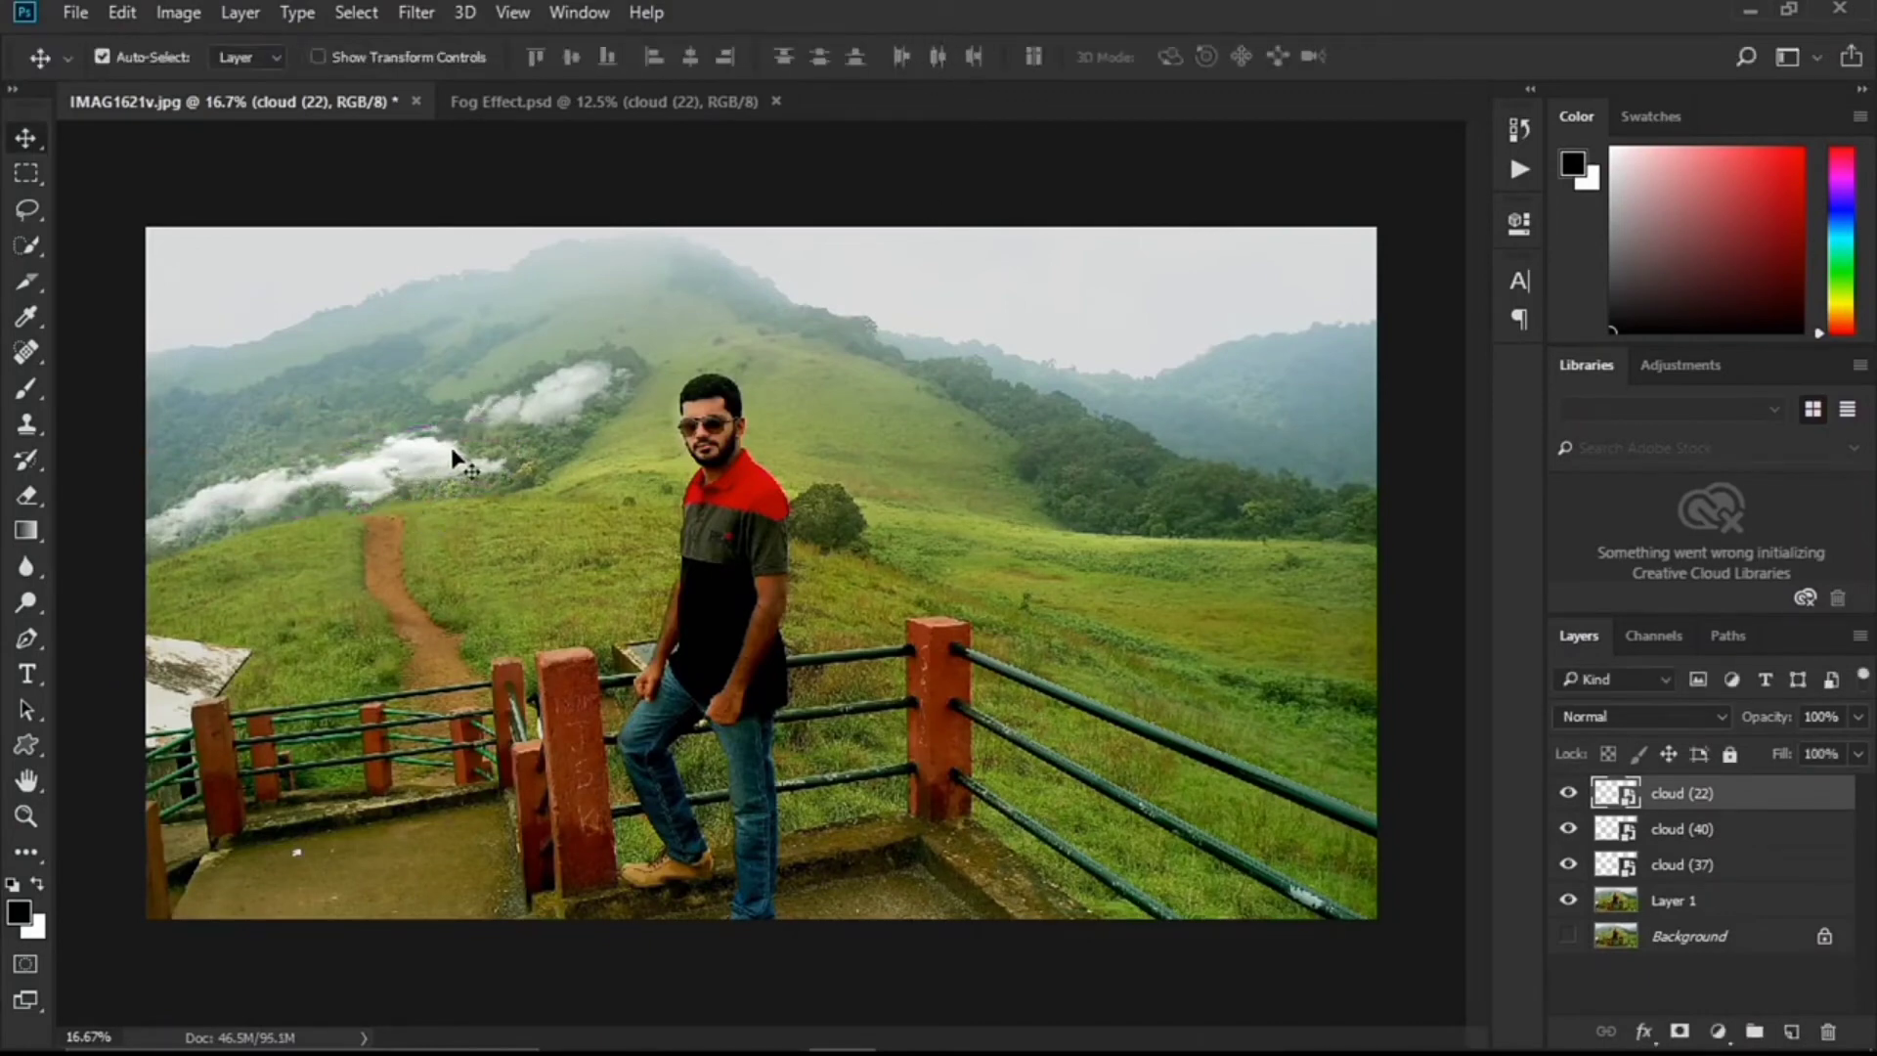
# Lower the opacity of the cloud (22) layer to 86%.
pyautogui.click(1865, 720)
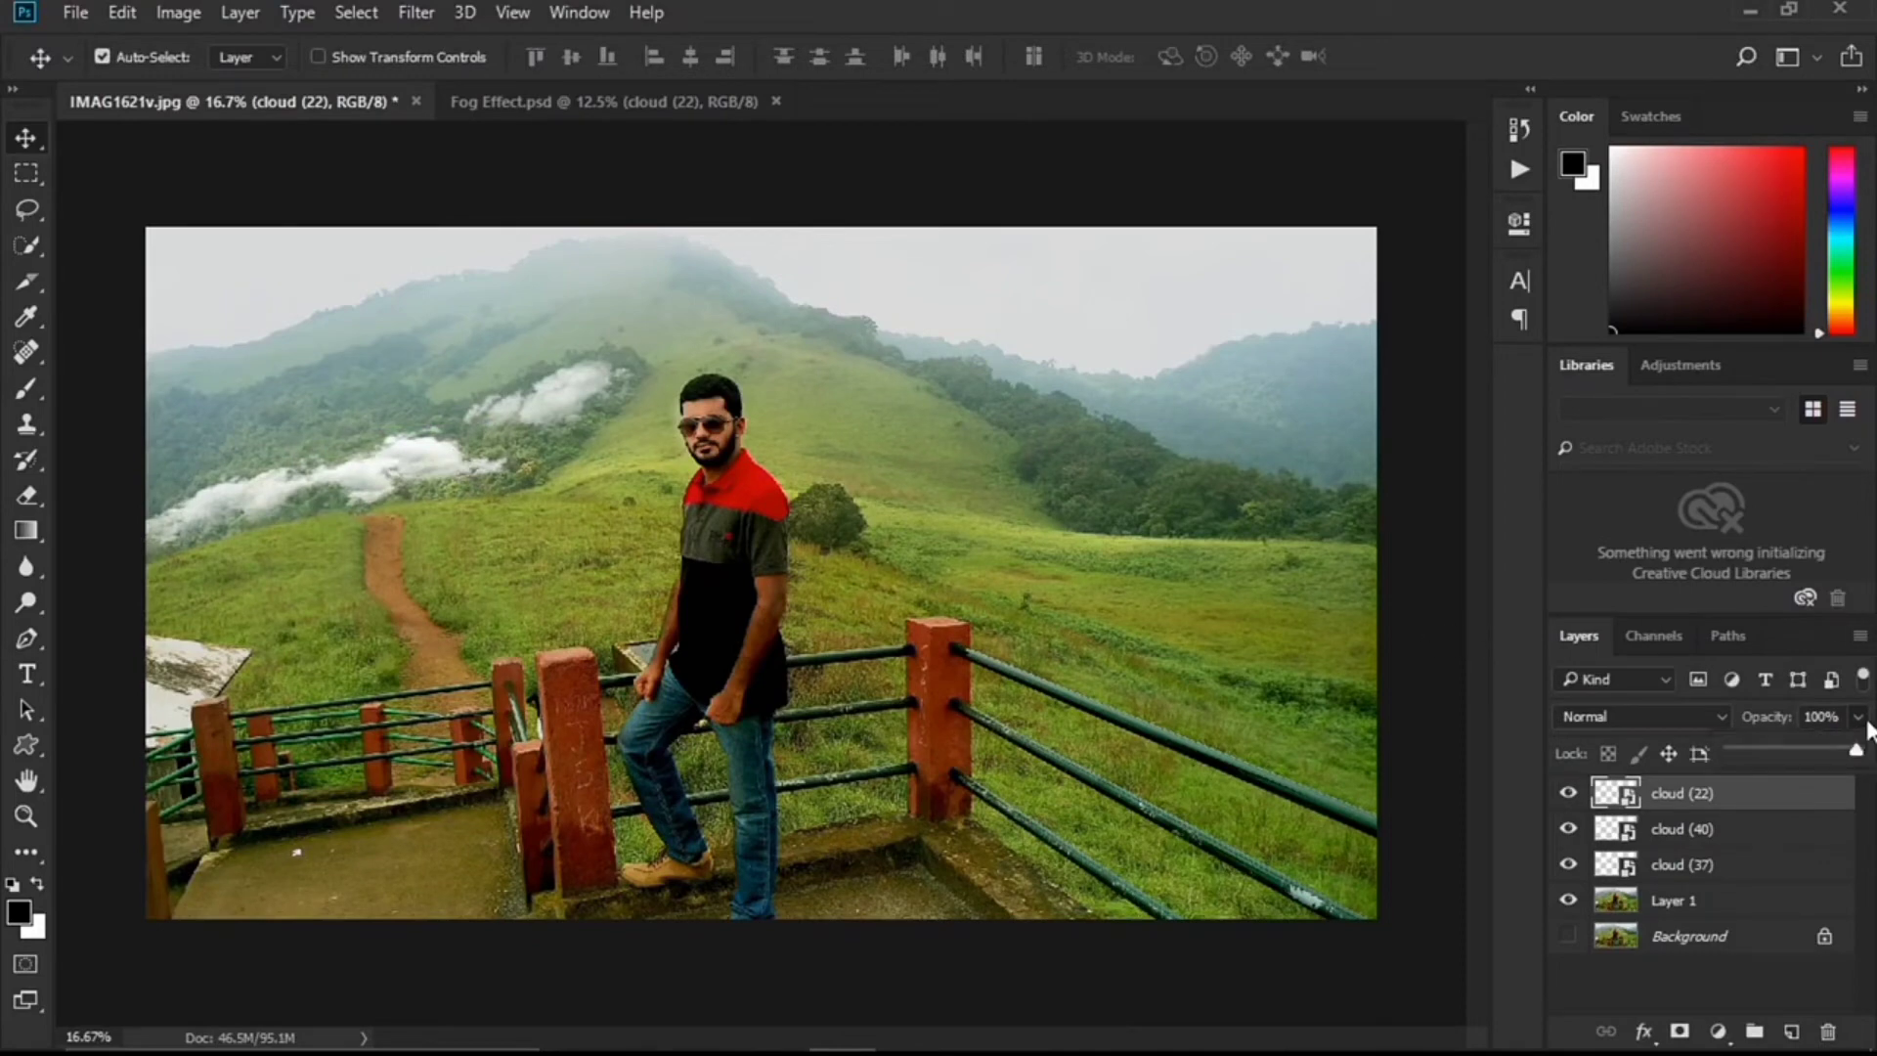
pyautogui.moveTo(1845, 745); pyautogui.dragTo(1840, 747)
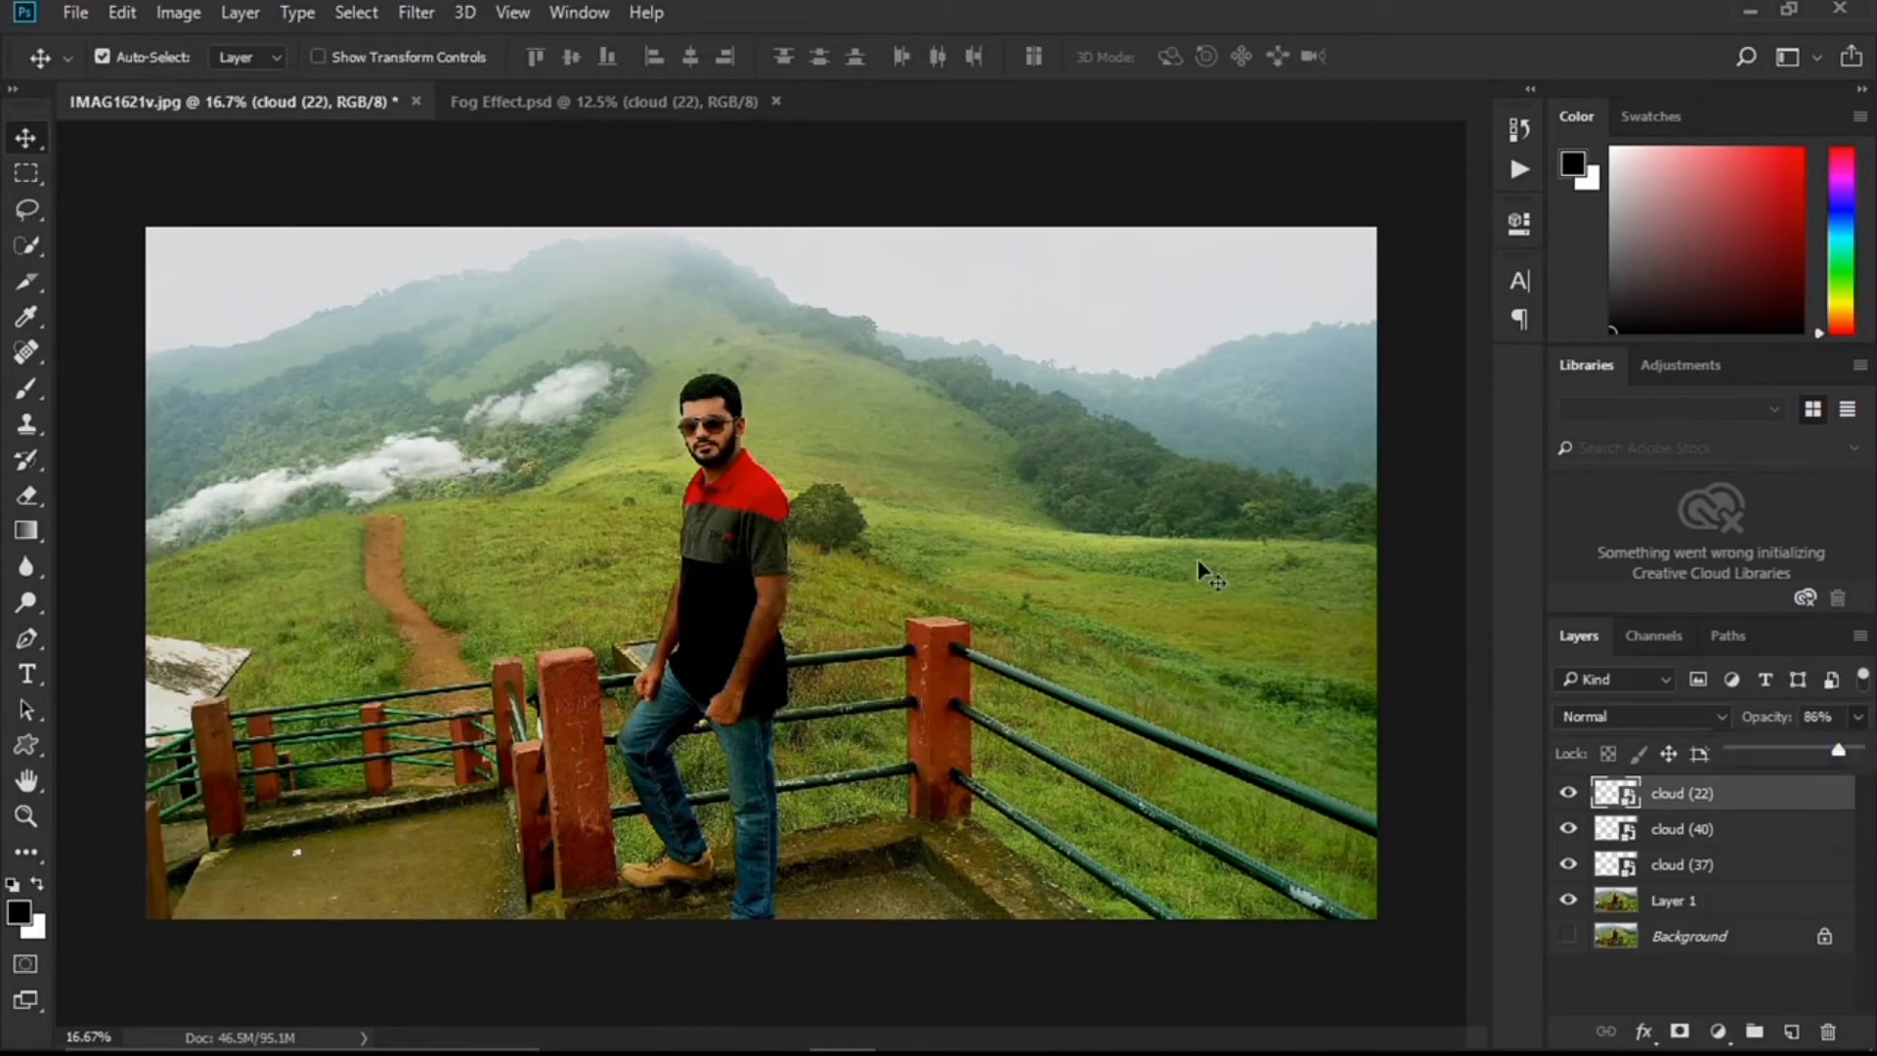
# Apply a Brightness/Contrast adjustment to Layer 1 with brightness at -14 and contrast raised slightly.
pyautogui.click(378, 383)
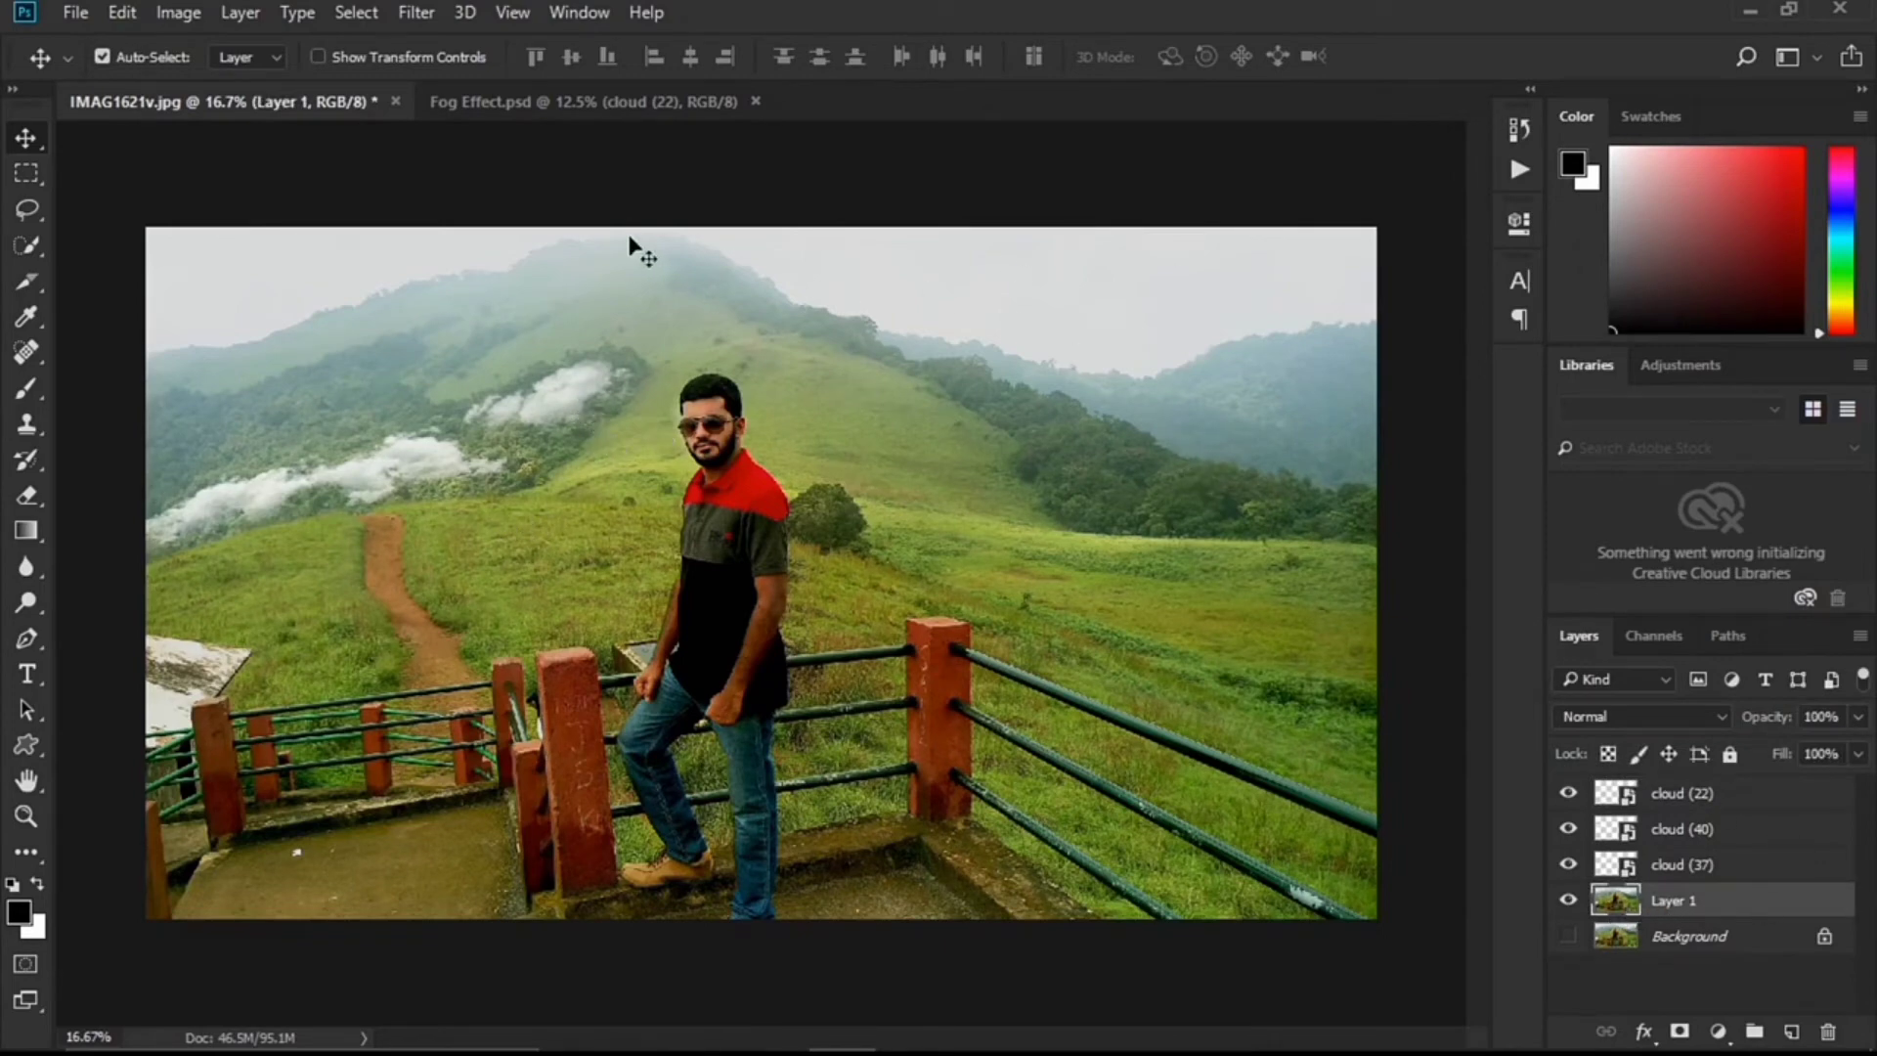
pyautogui.click(190, 14)
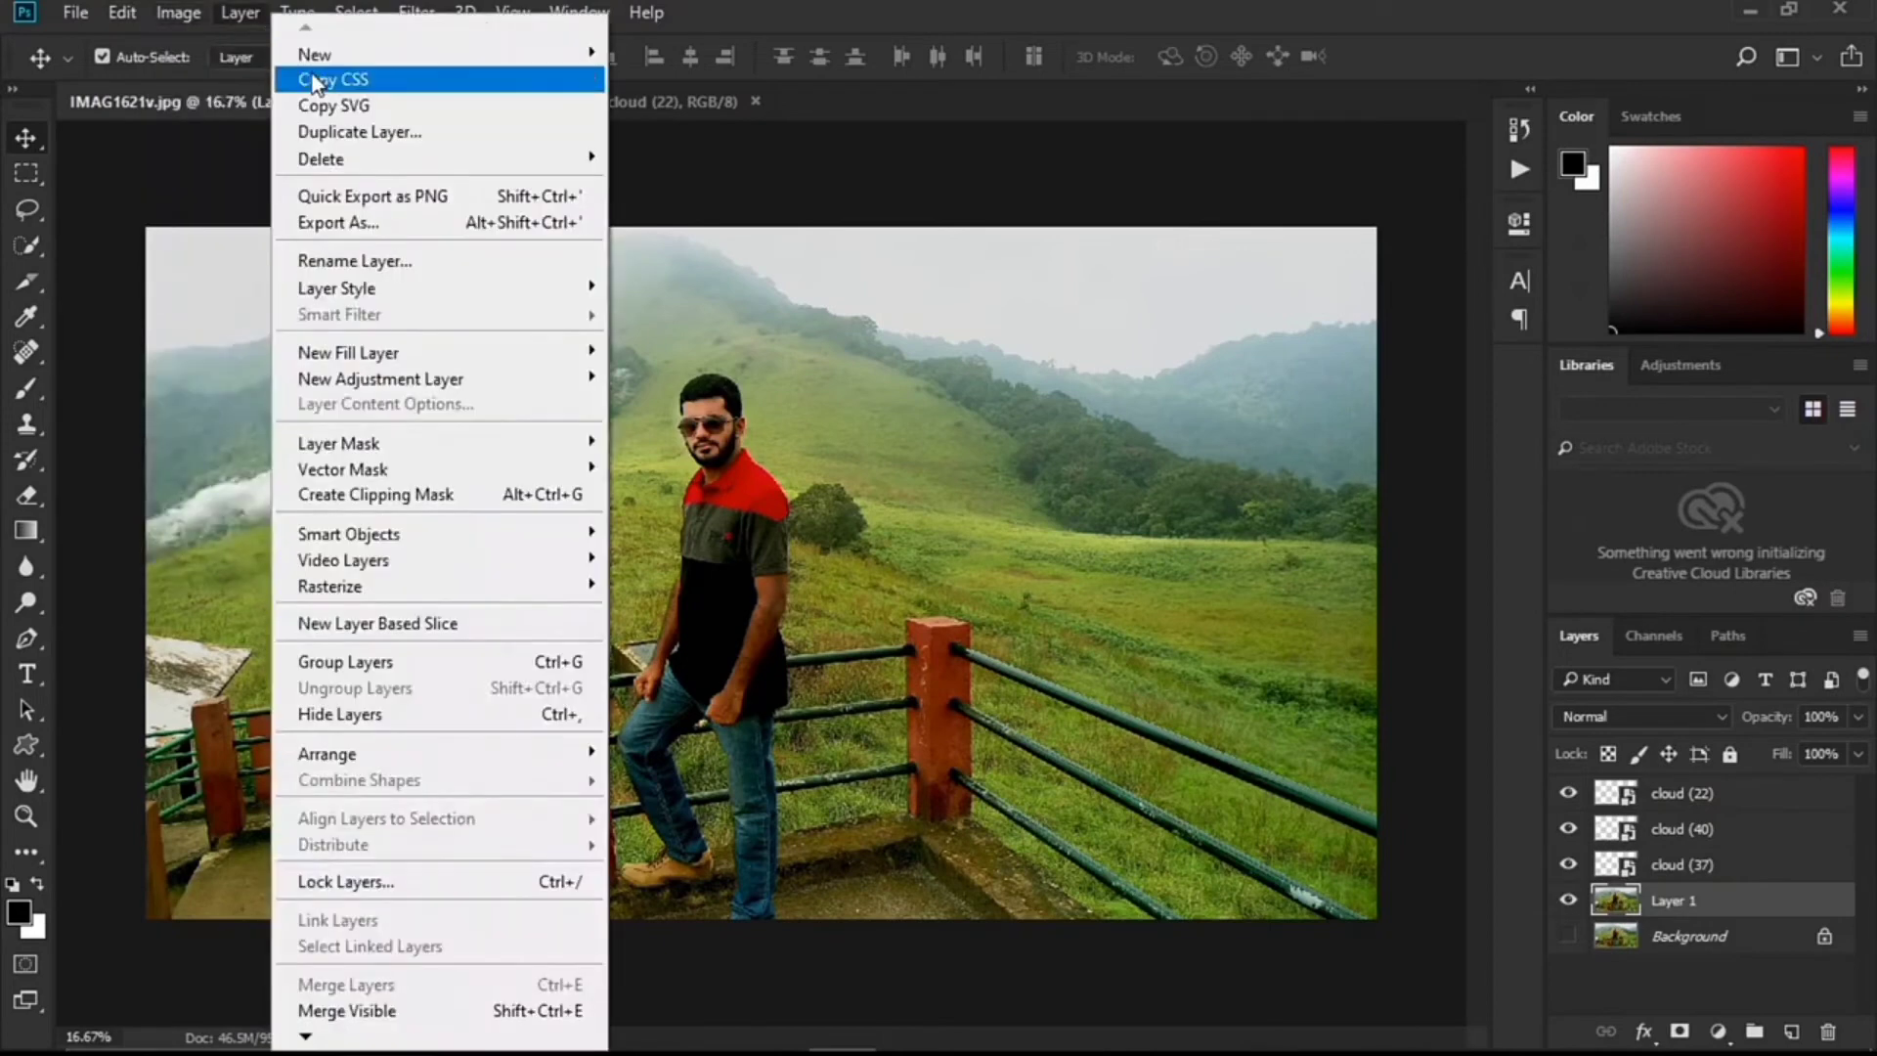
pyautogui.moveTo(184, 88)
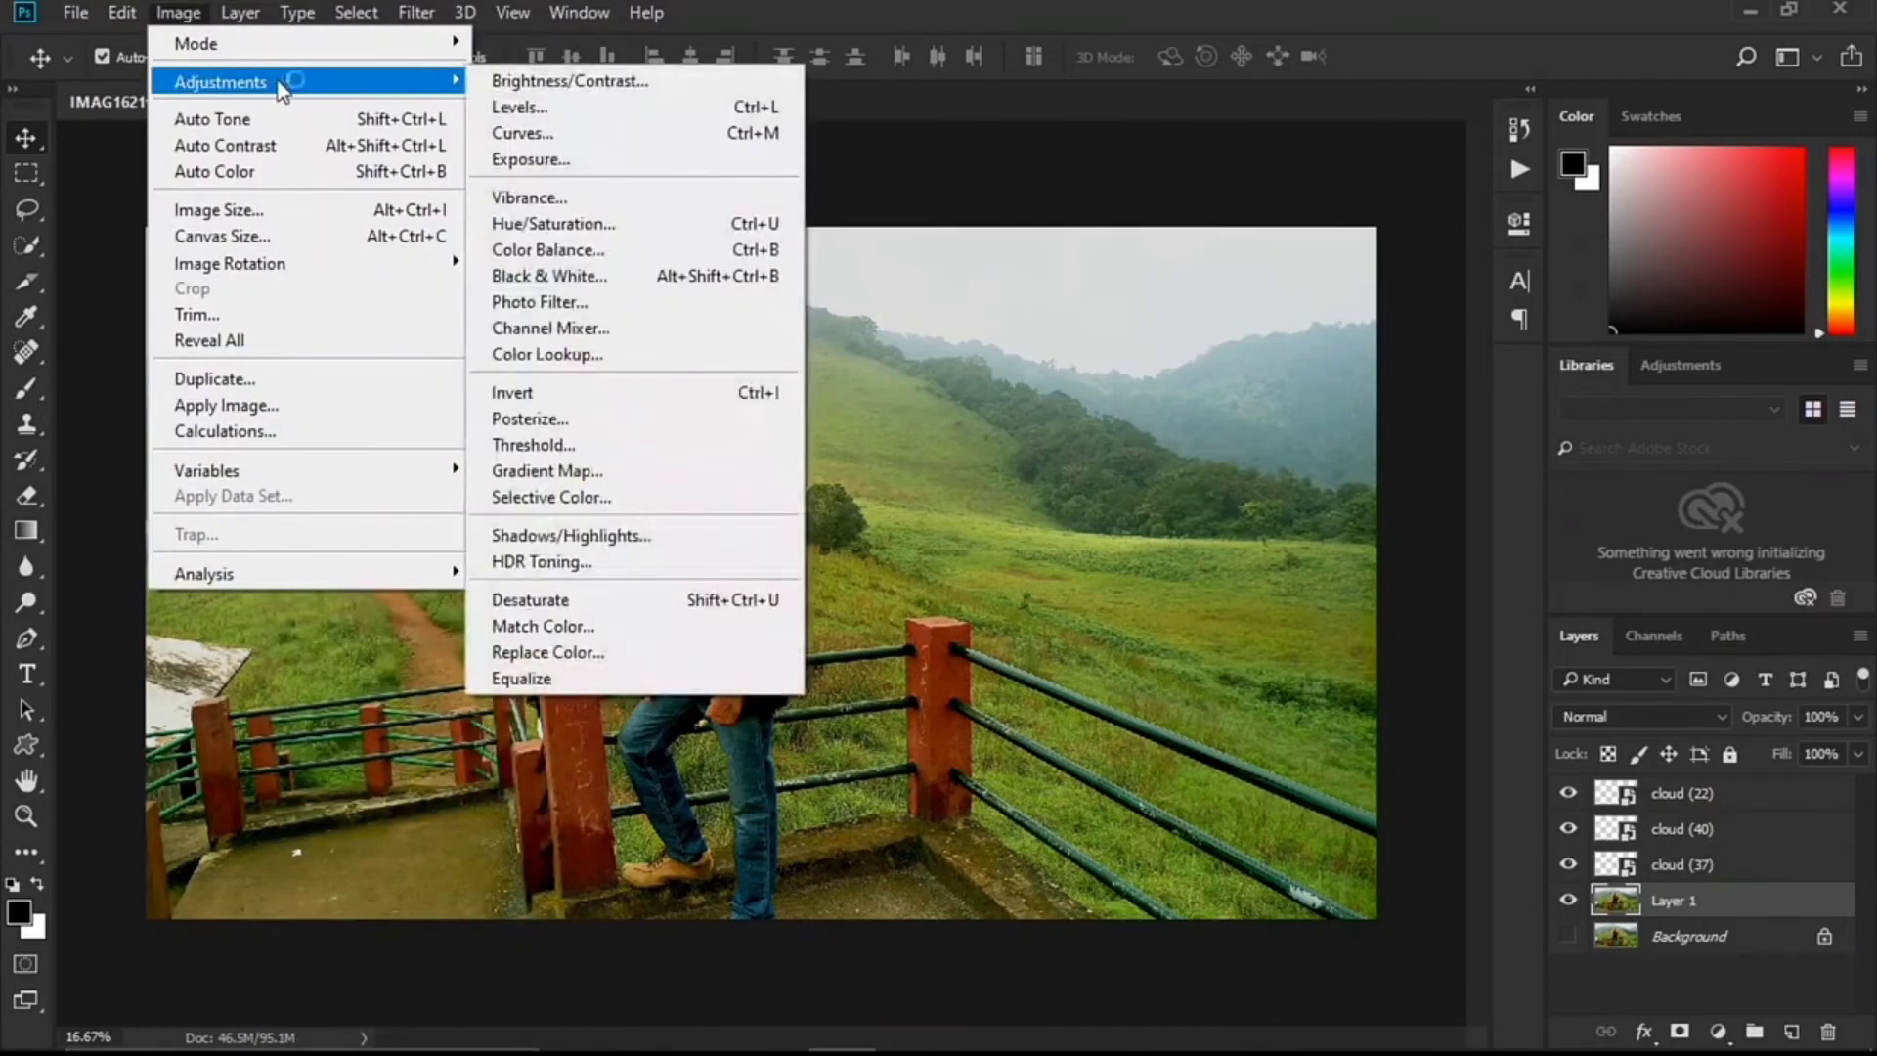
pyautogui.click(533, 88)
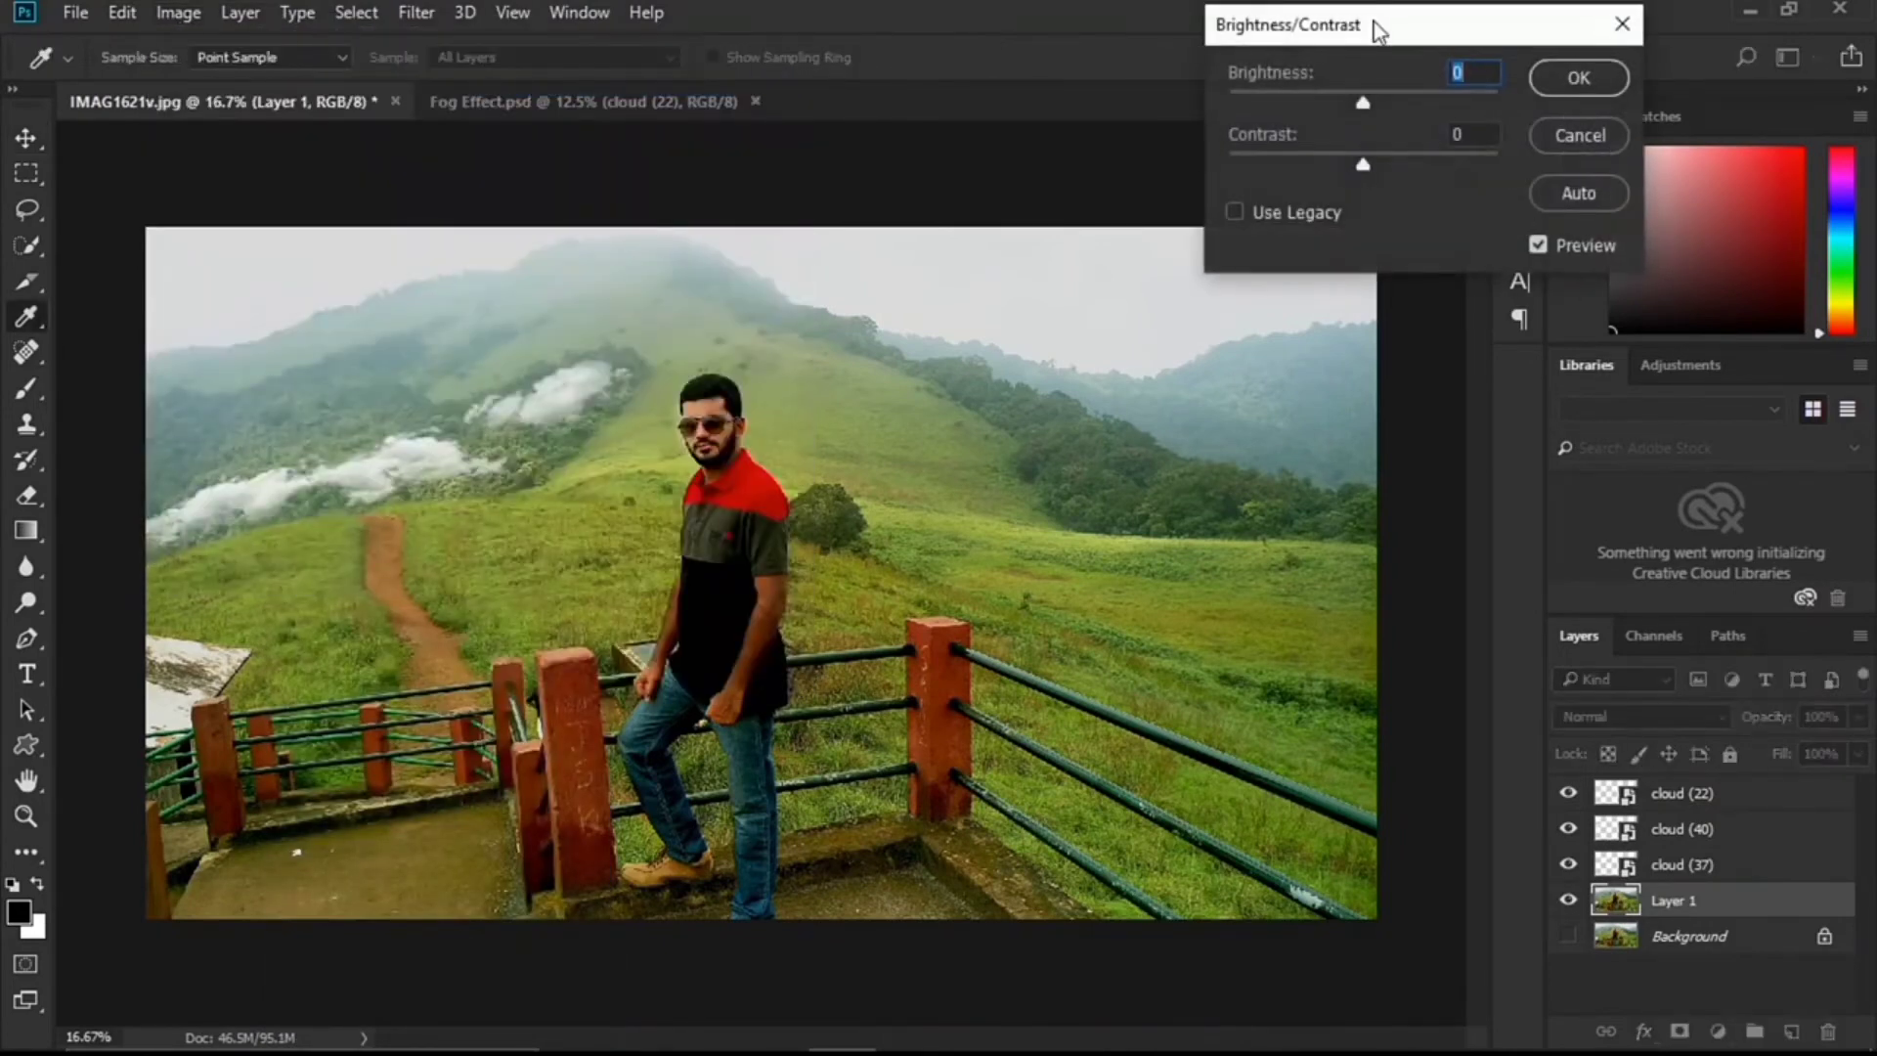
pyautogui.moveTo(1378, 22); pyautogui.dragTo(1316, 174)
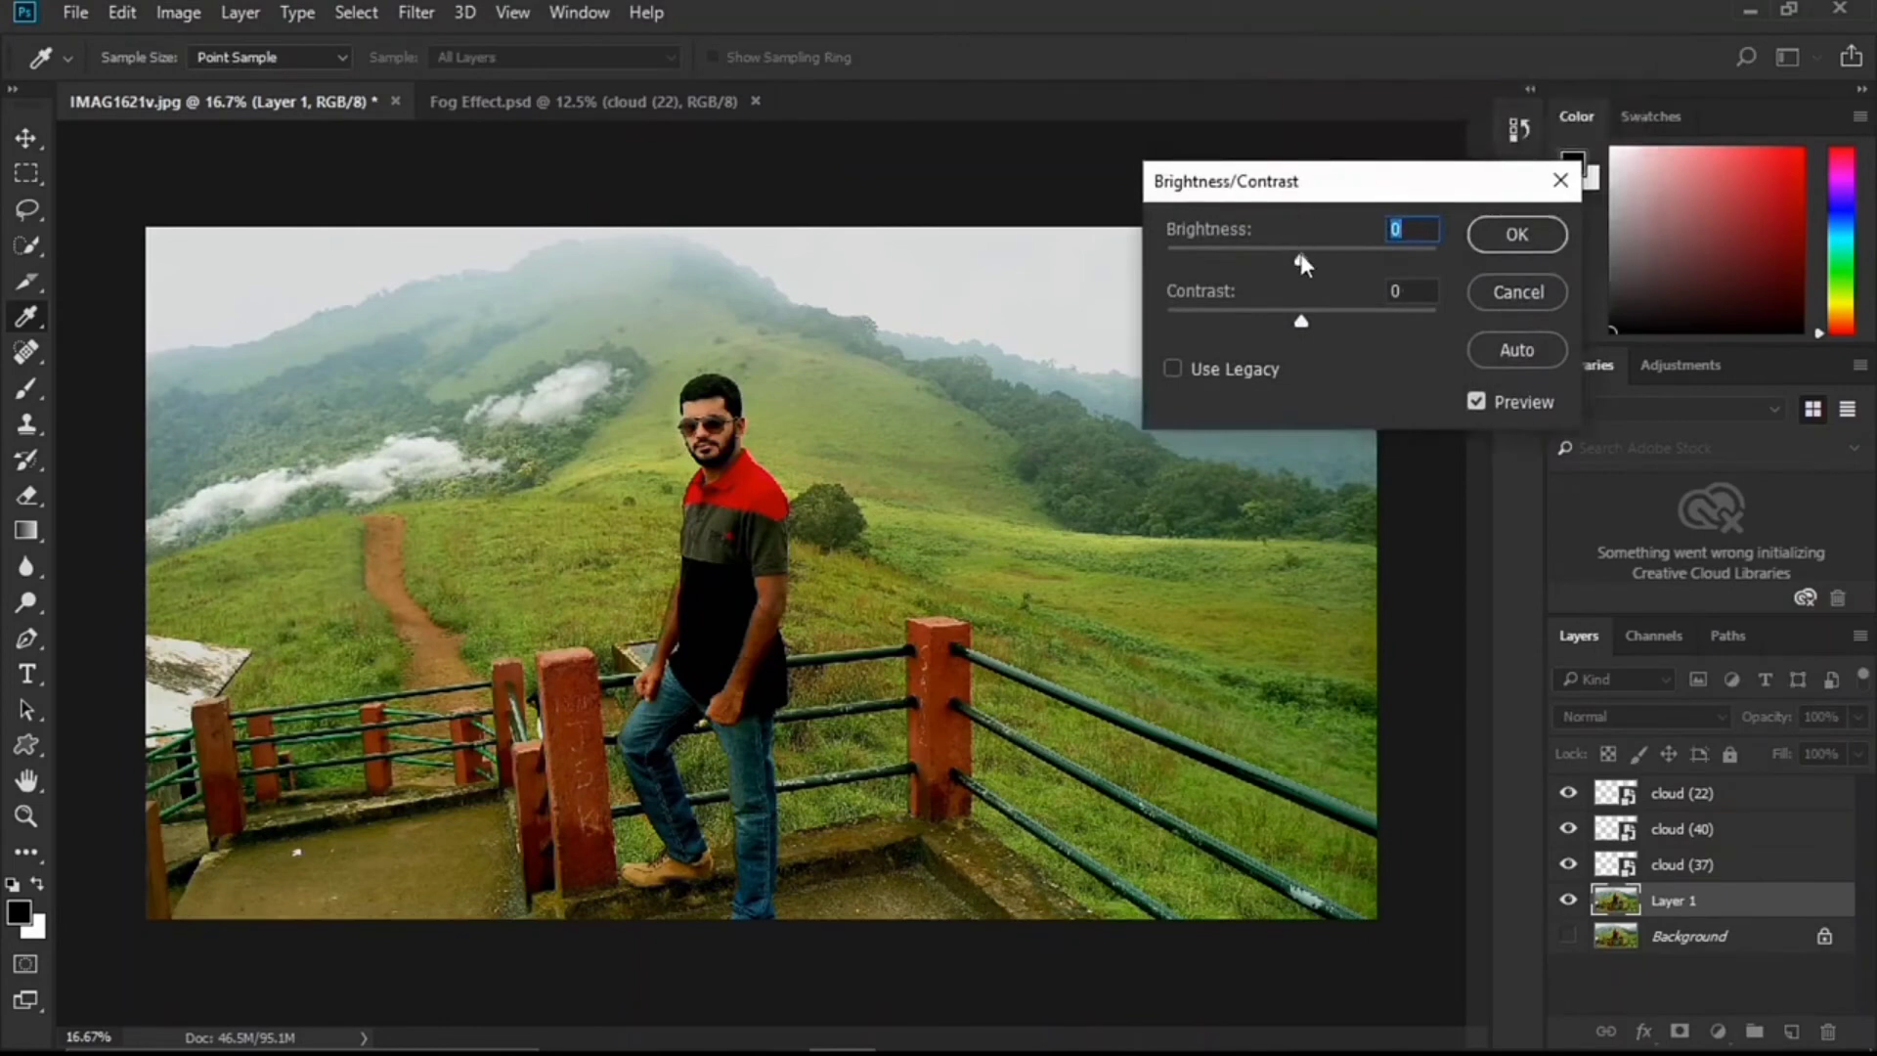
pyautogui.moveTo(1301, 254); pyautogui.dragTo(1289, 255)
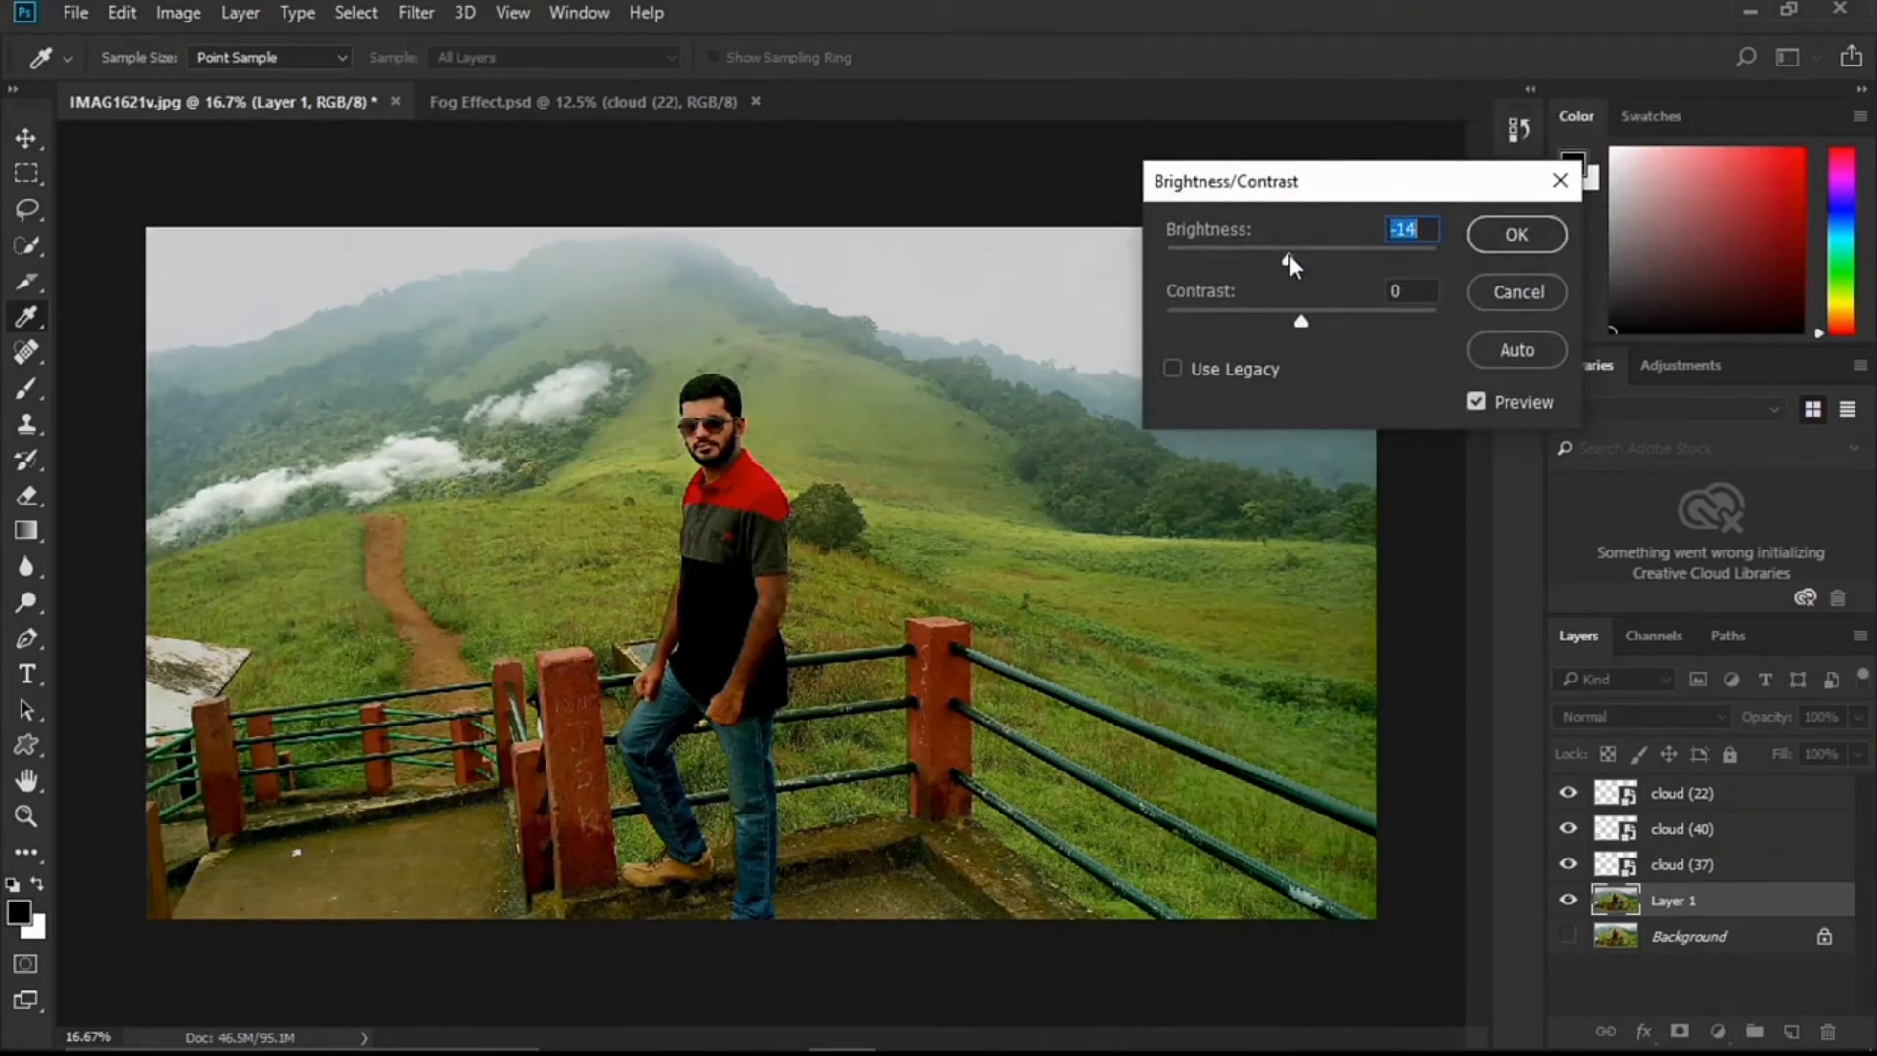
pyautogui.click(1308, 315)
pyautogui.click(1498, 232)
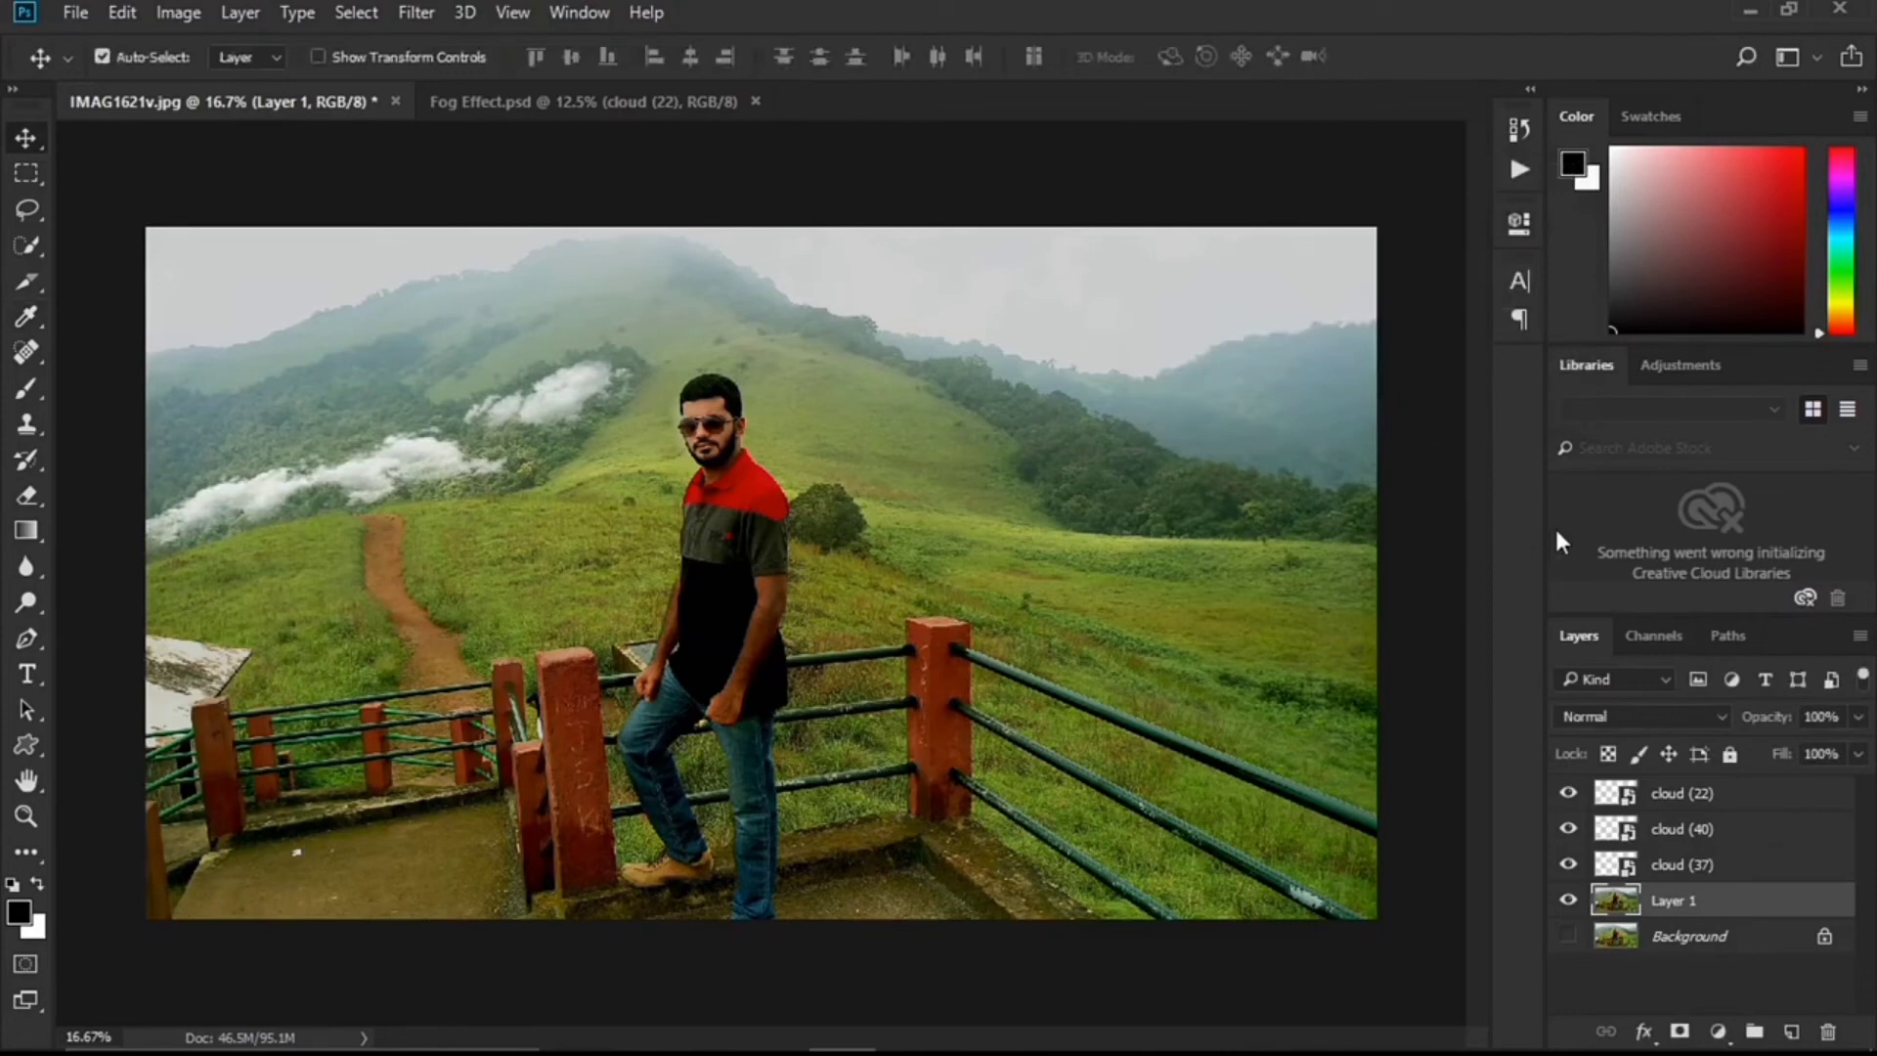
pyautogui.click(540, 98)
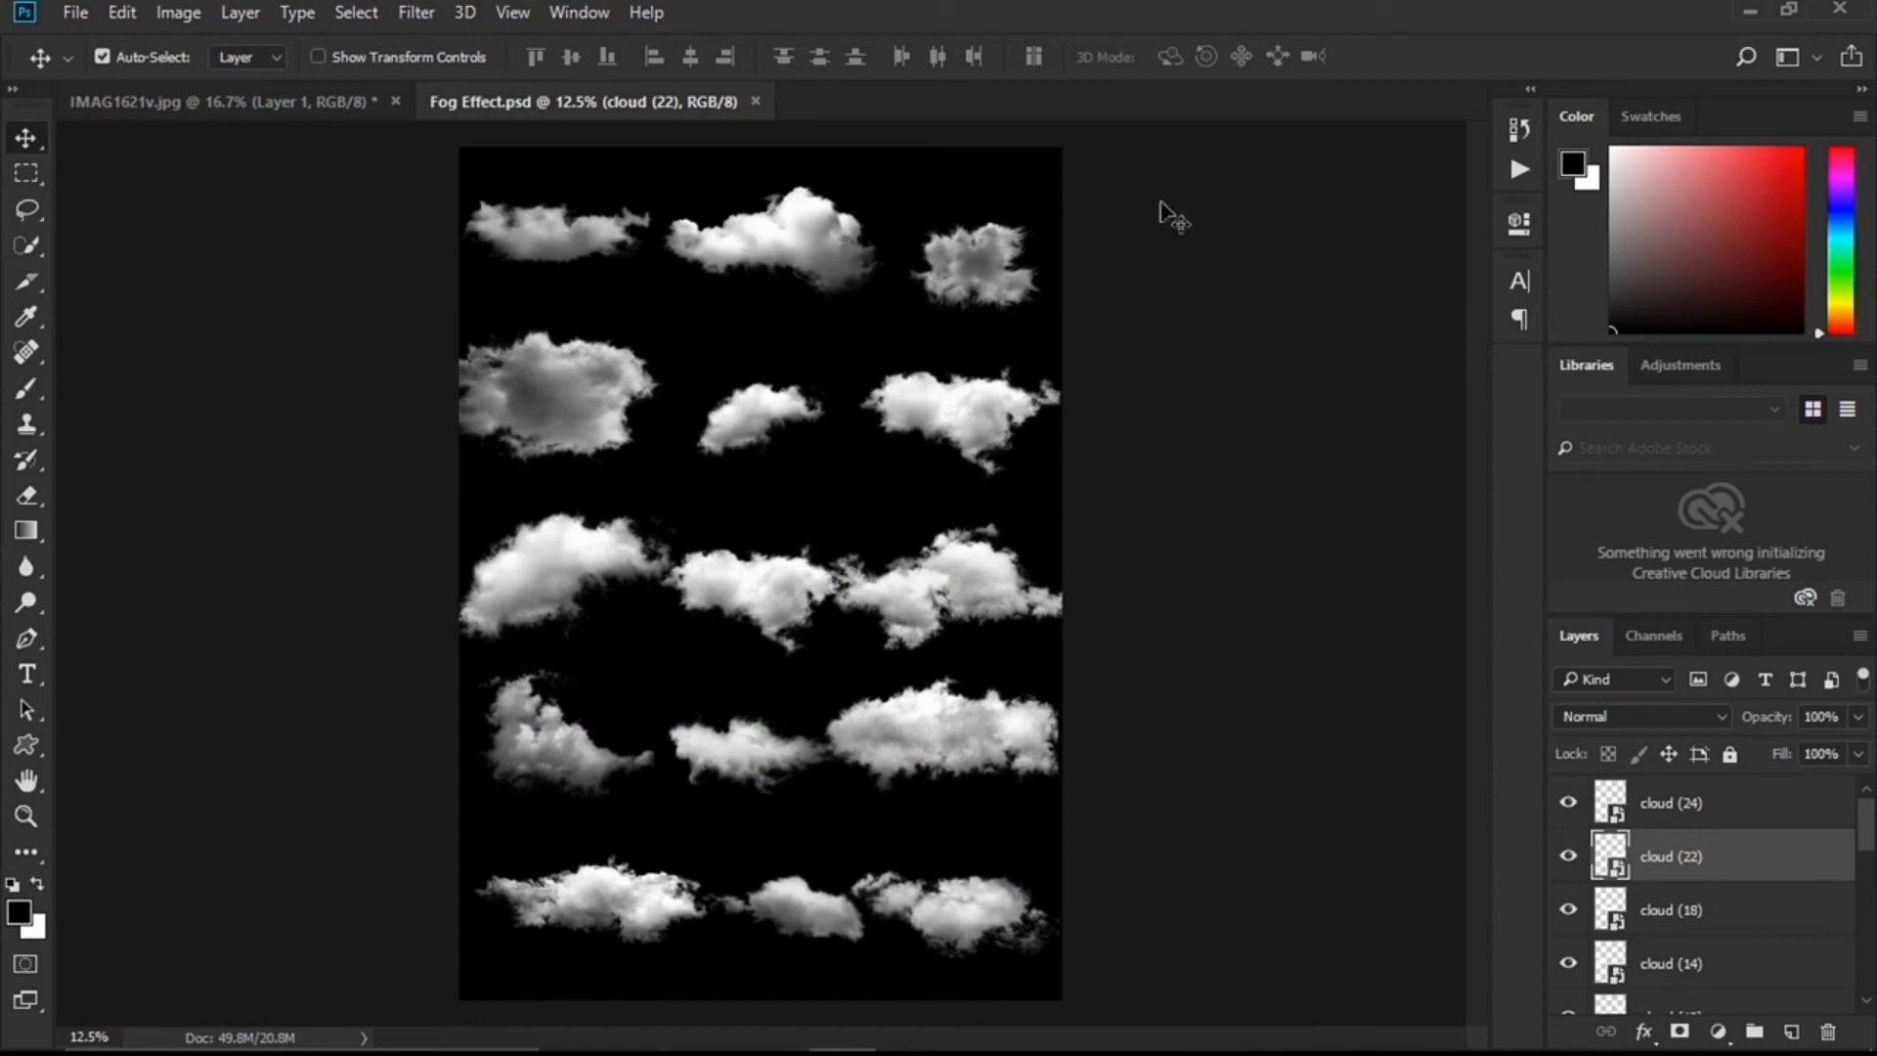
pyautogui.click(261, 96)
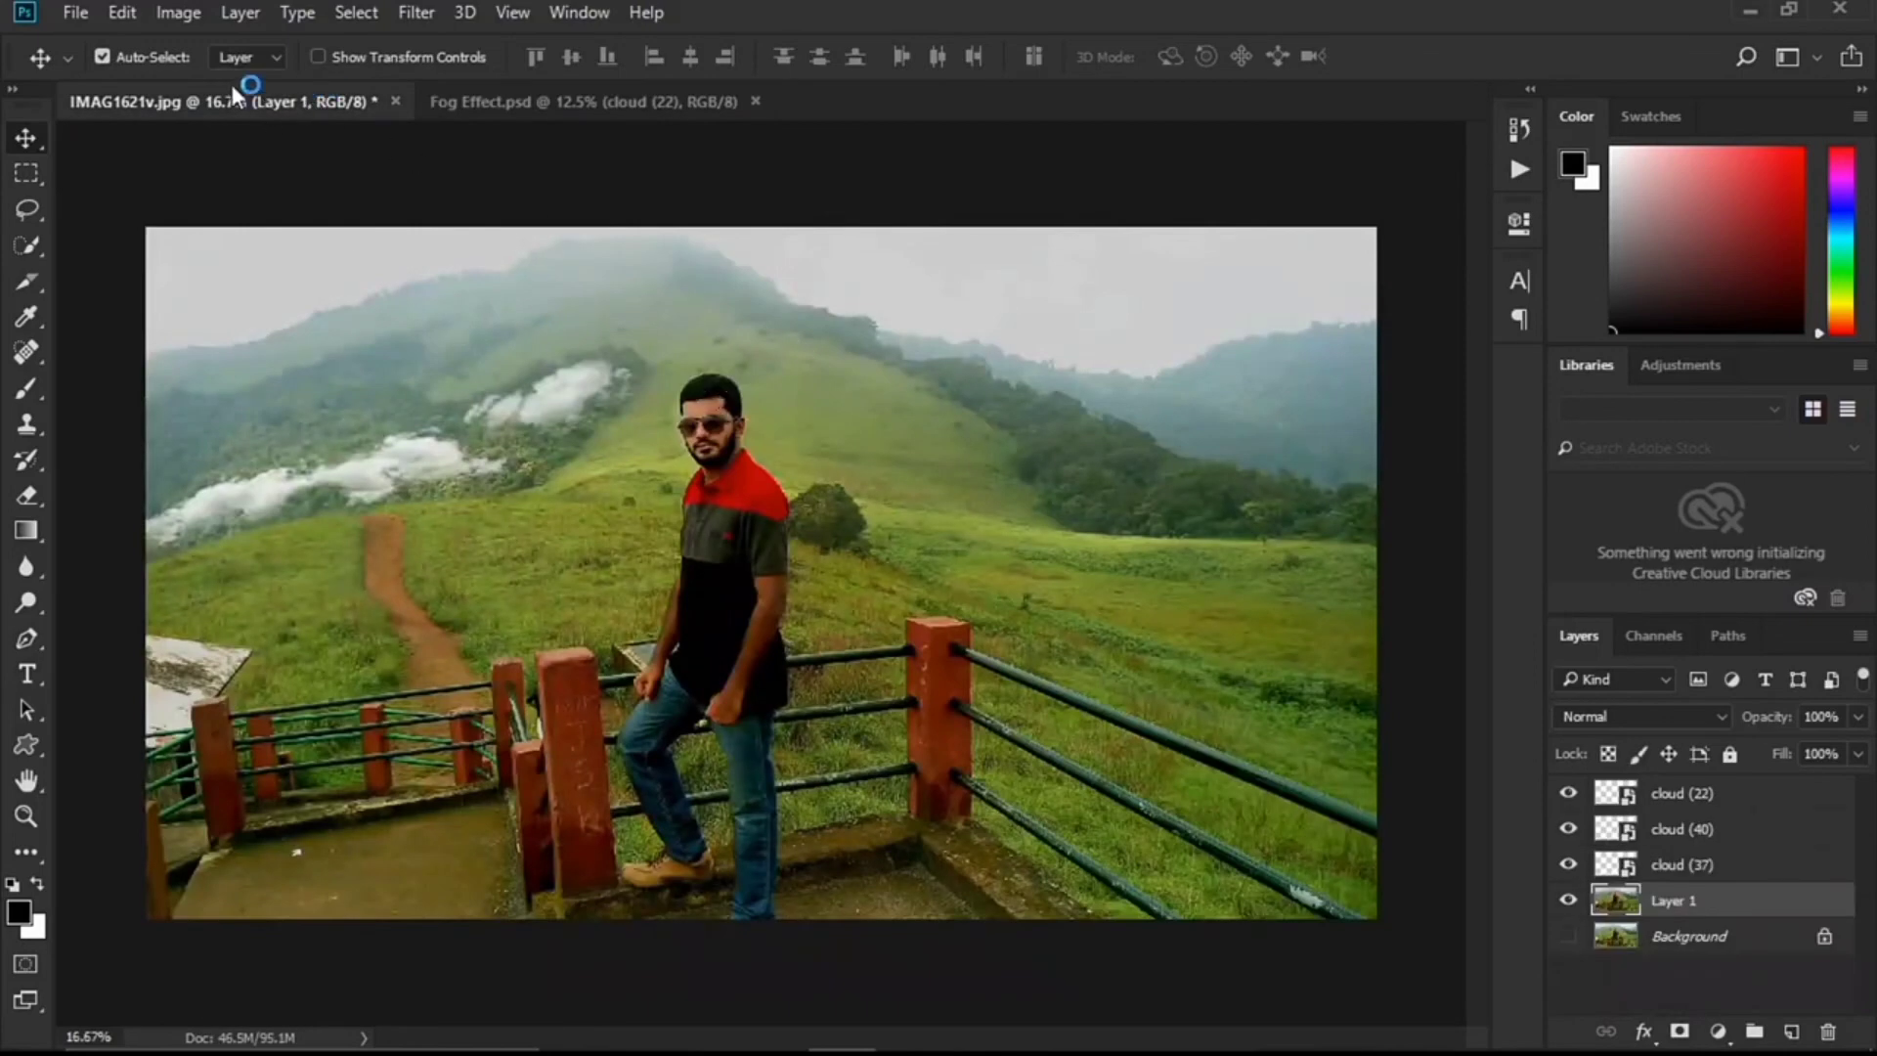
# Save a copy of the composite photo as the JPEG file IMAG1621v in the fog eff folder.
pyautogui.click(82, 12)
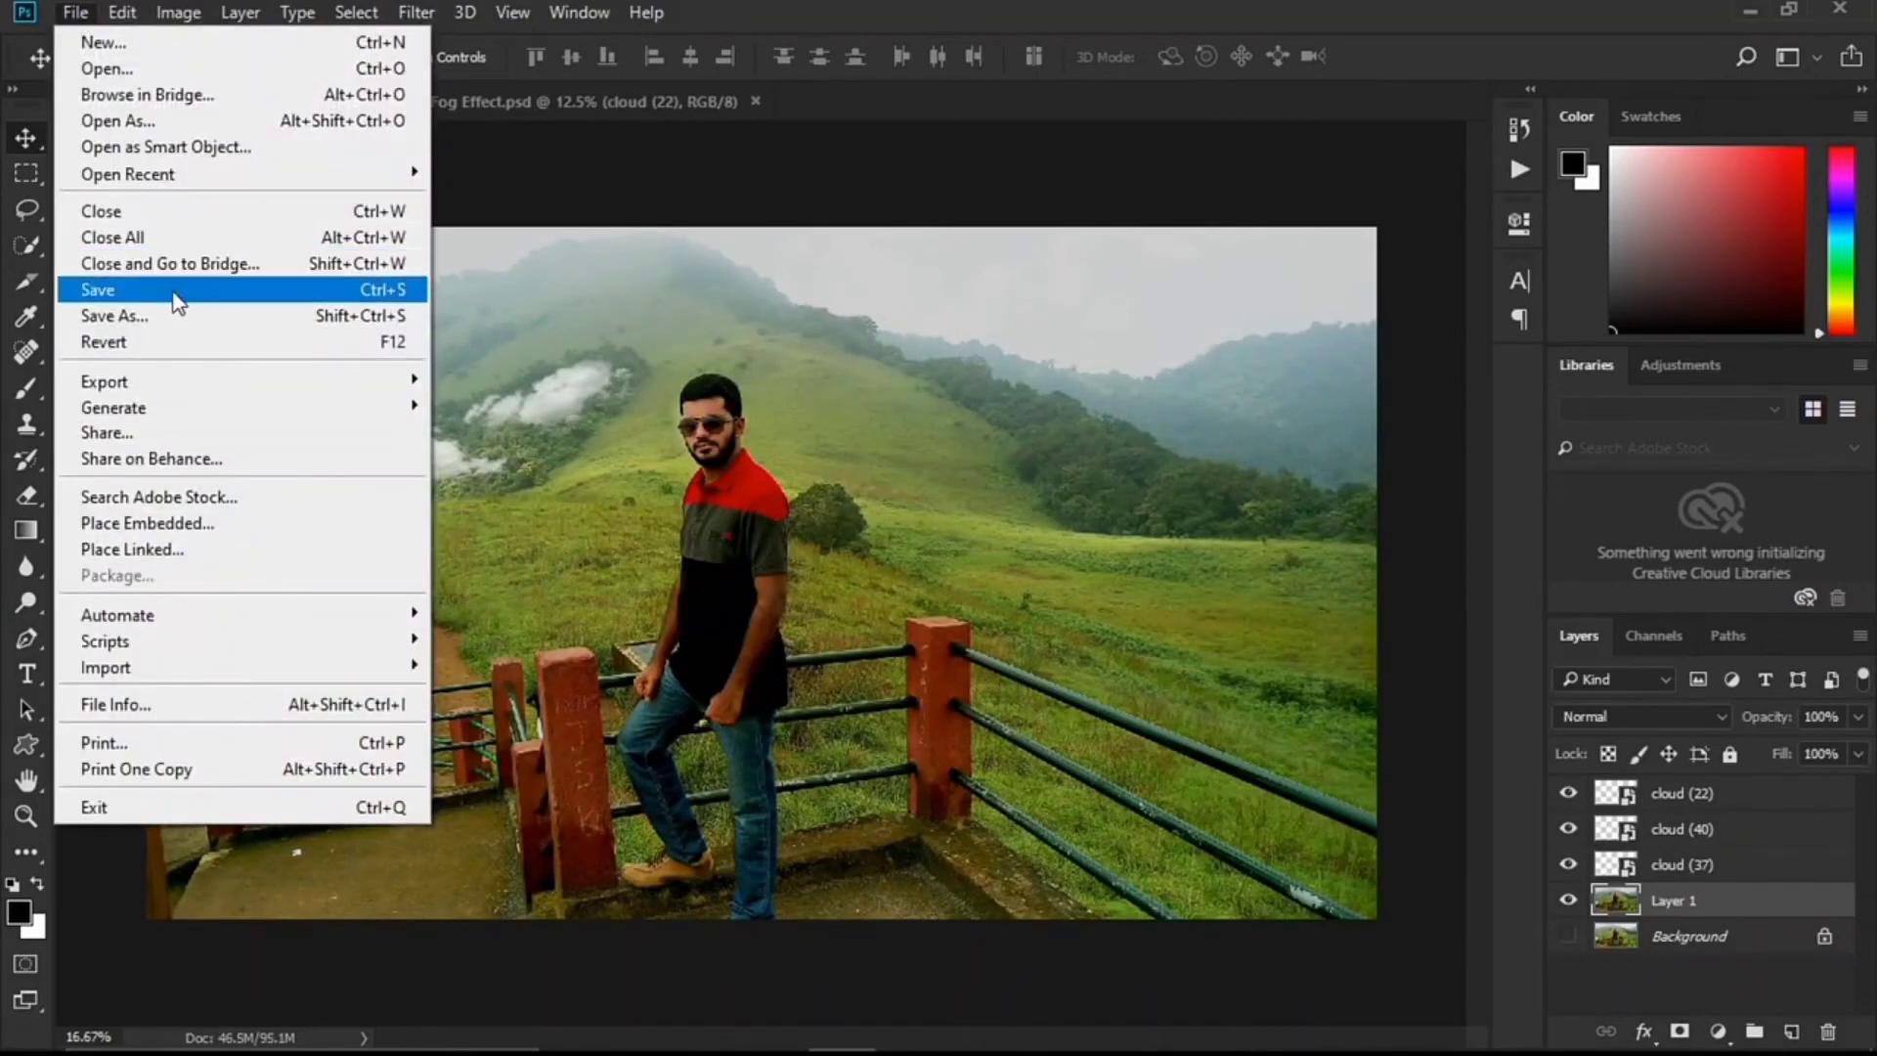
pyautogui.click(165, 319)
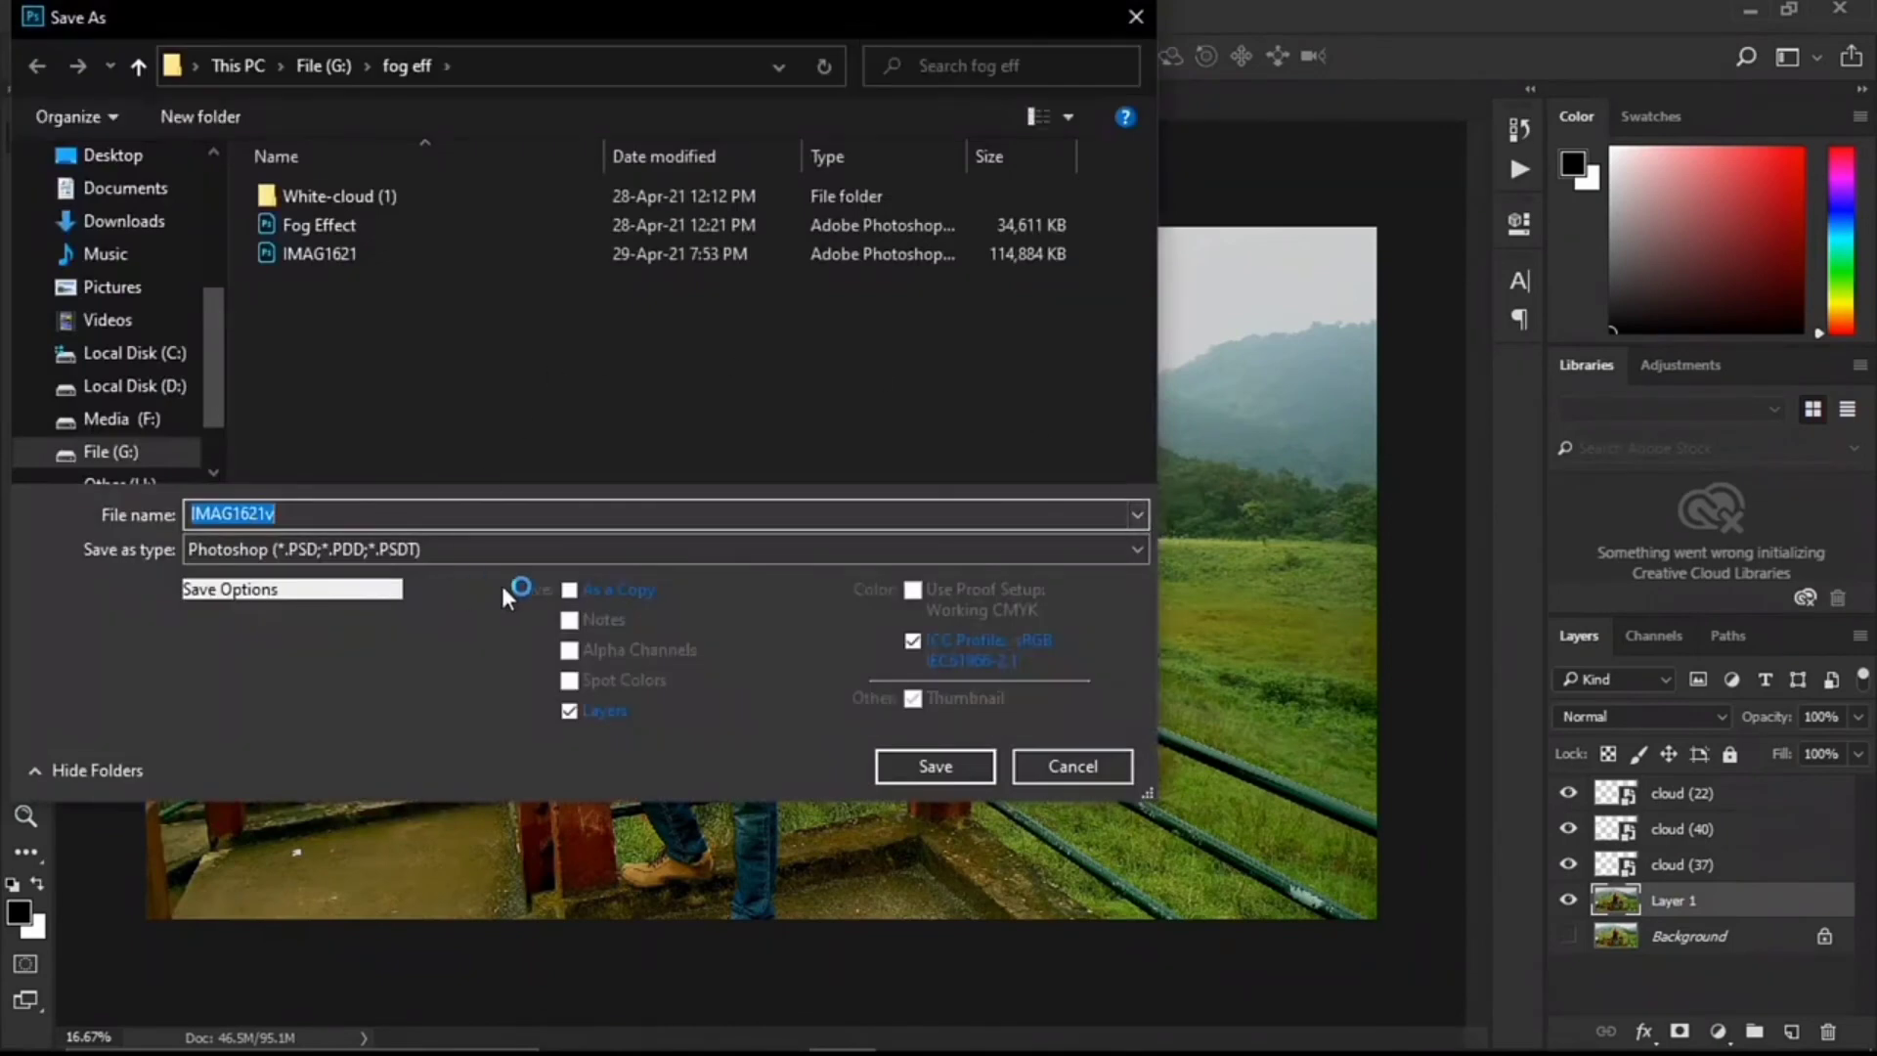
pyautogui.click(550, 549)
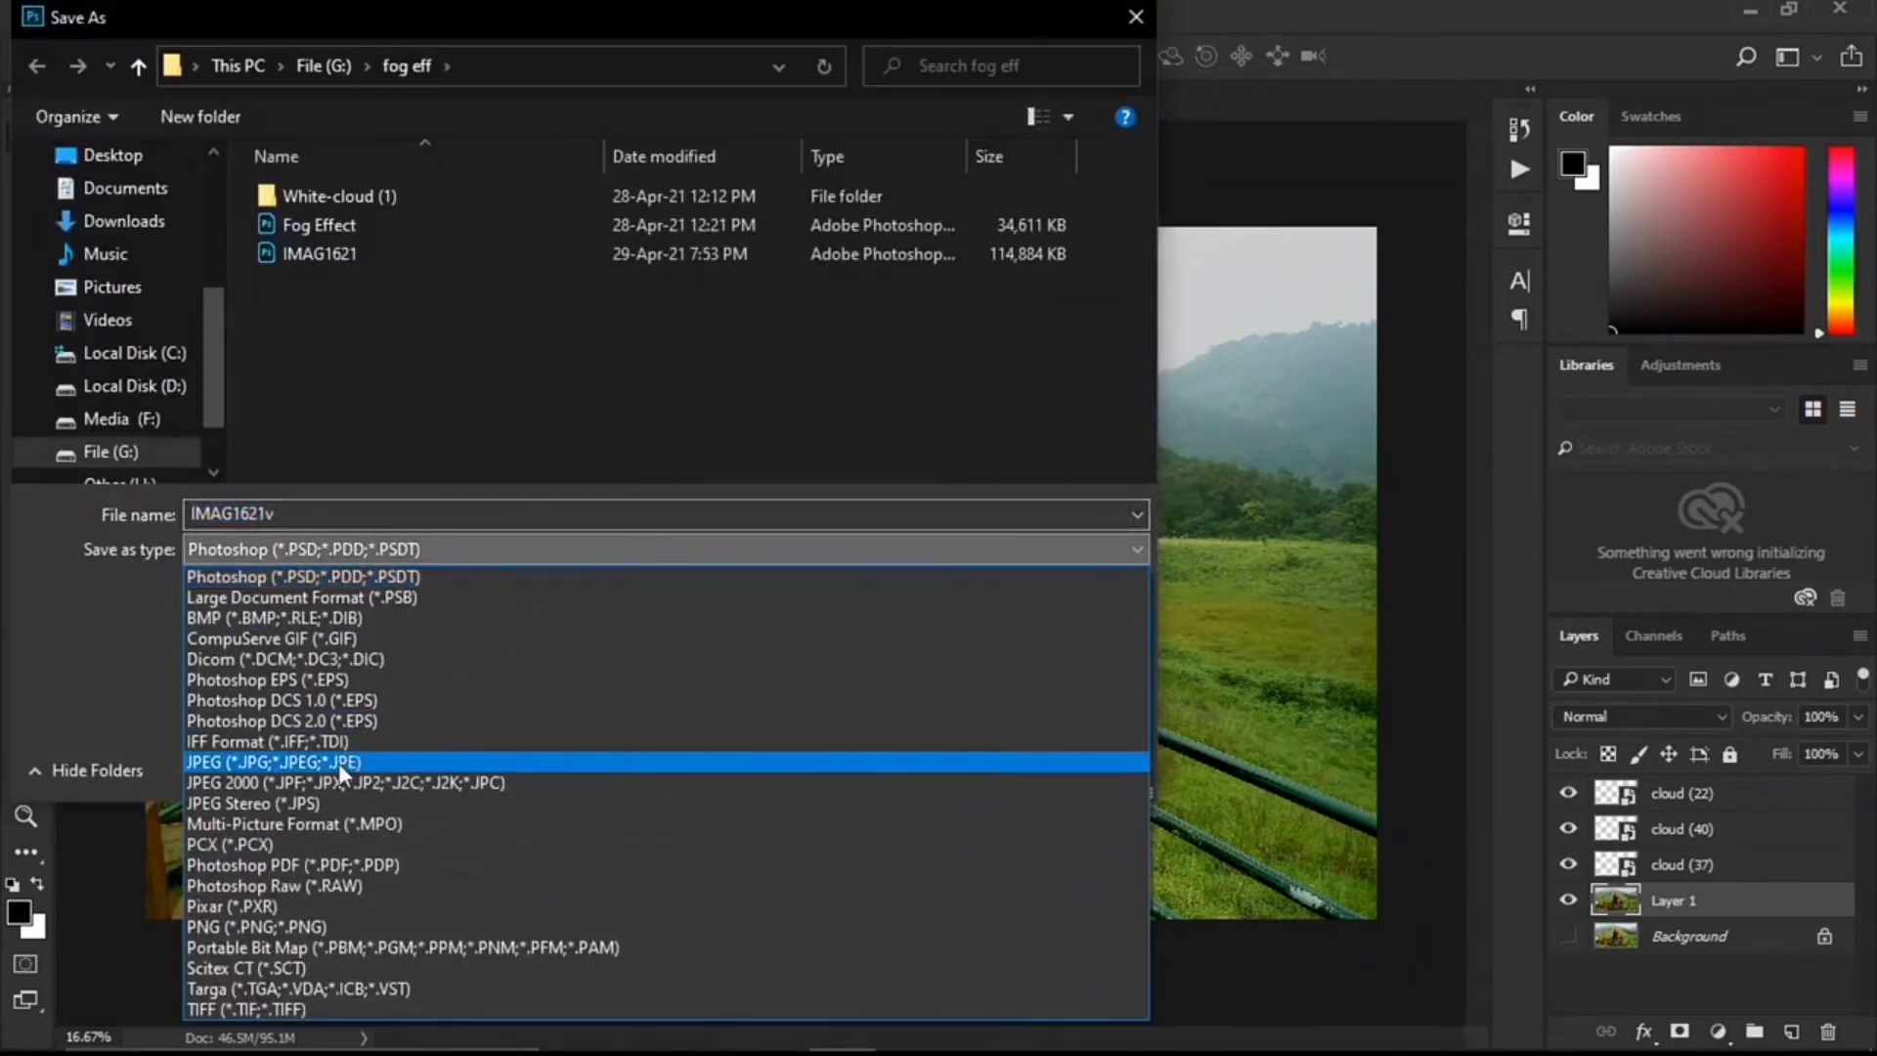
pyautogui.click(339, 765)
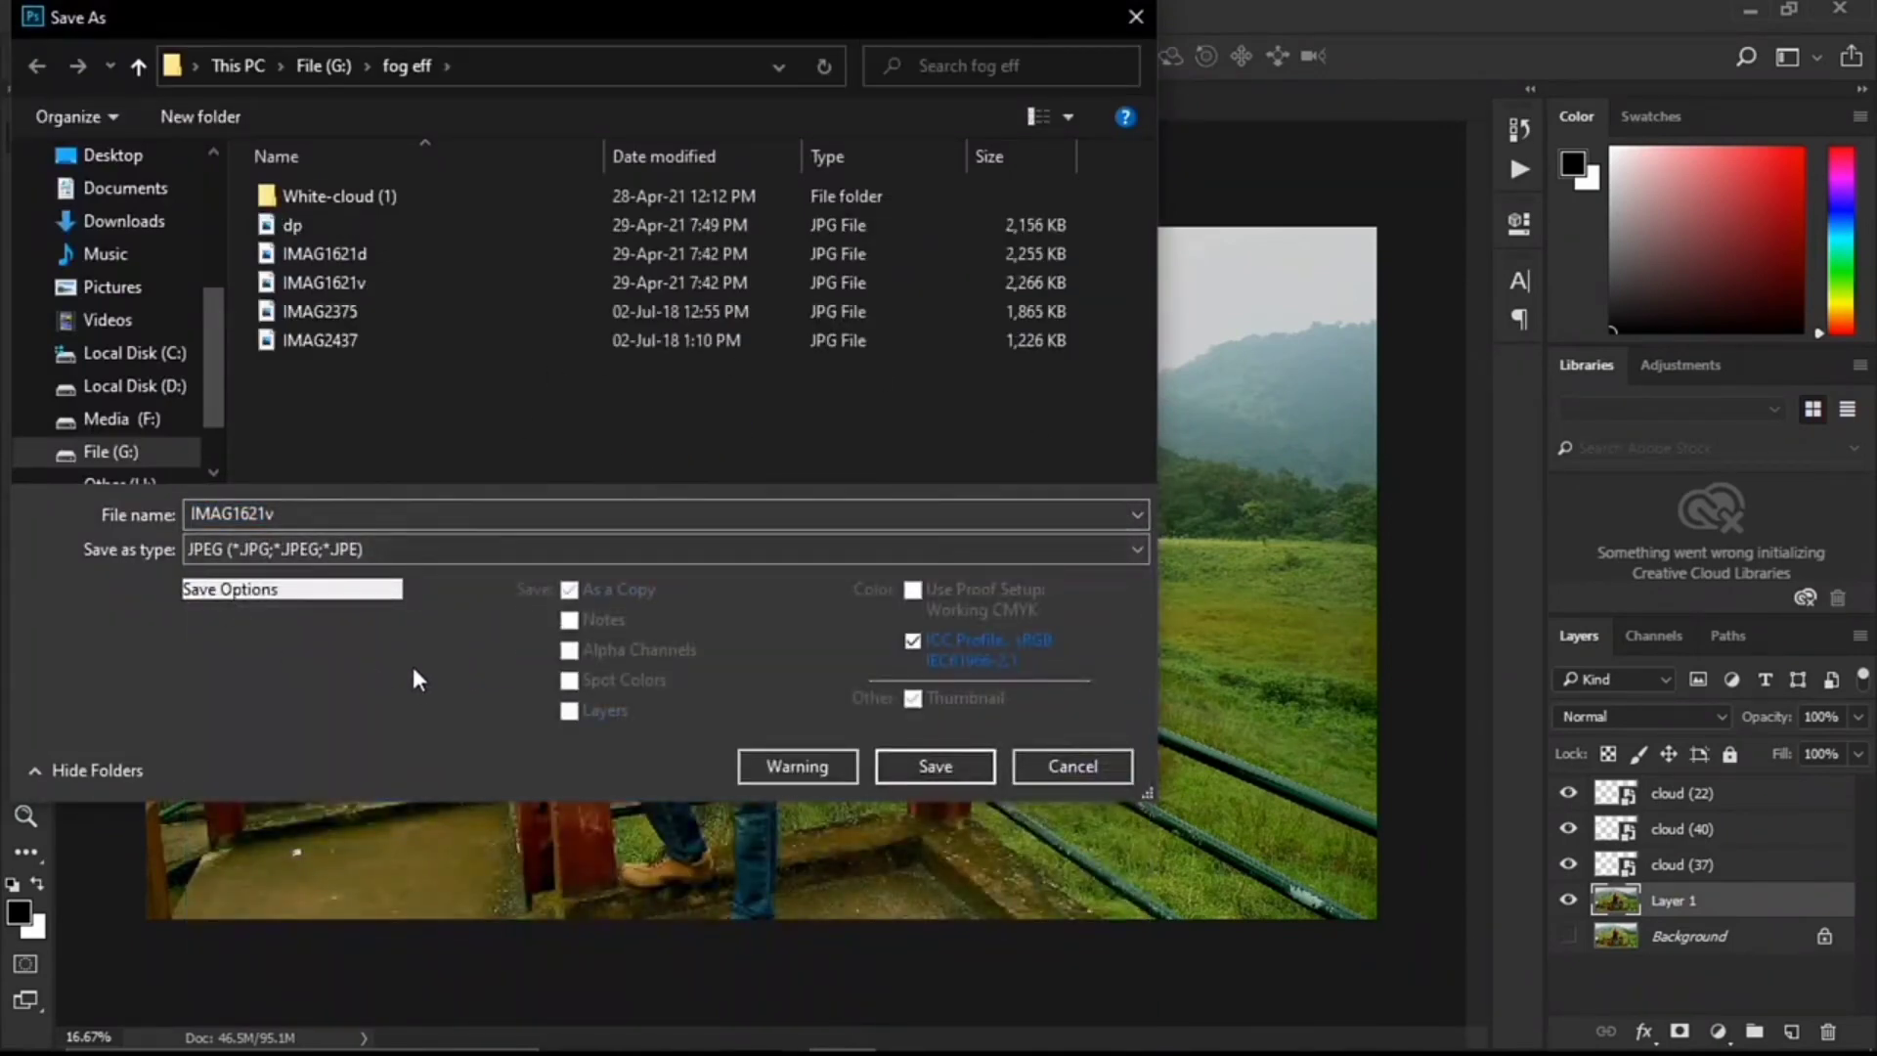